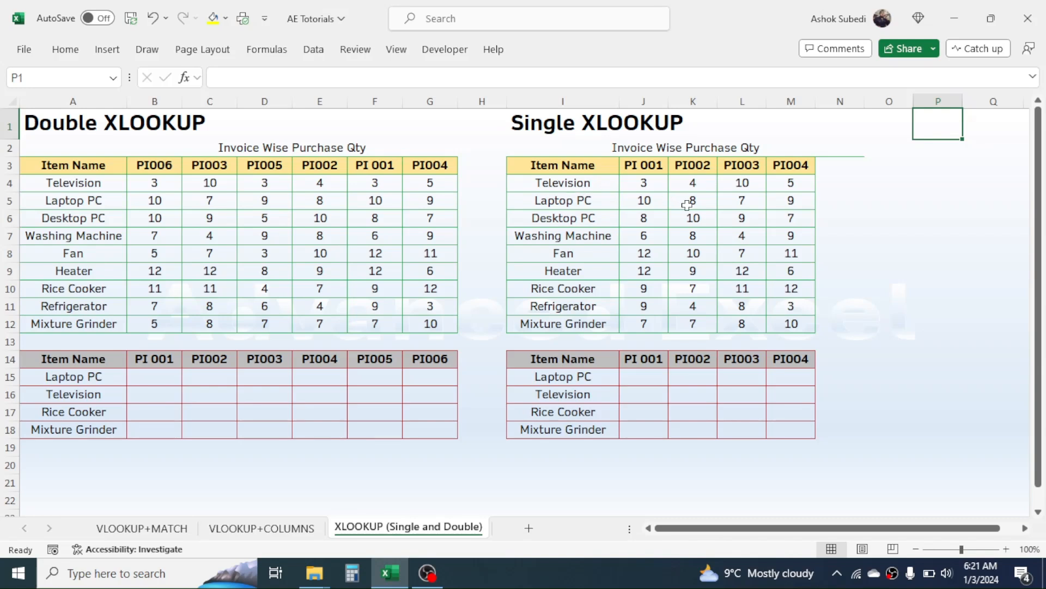
Review the Single XLOOKUP source table and the empty result cells J15:M18 with their invoice headings
{"action": "left_click_drag", "start_coordinate": [570, 165], "coordinate": [788, 318]}
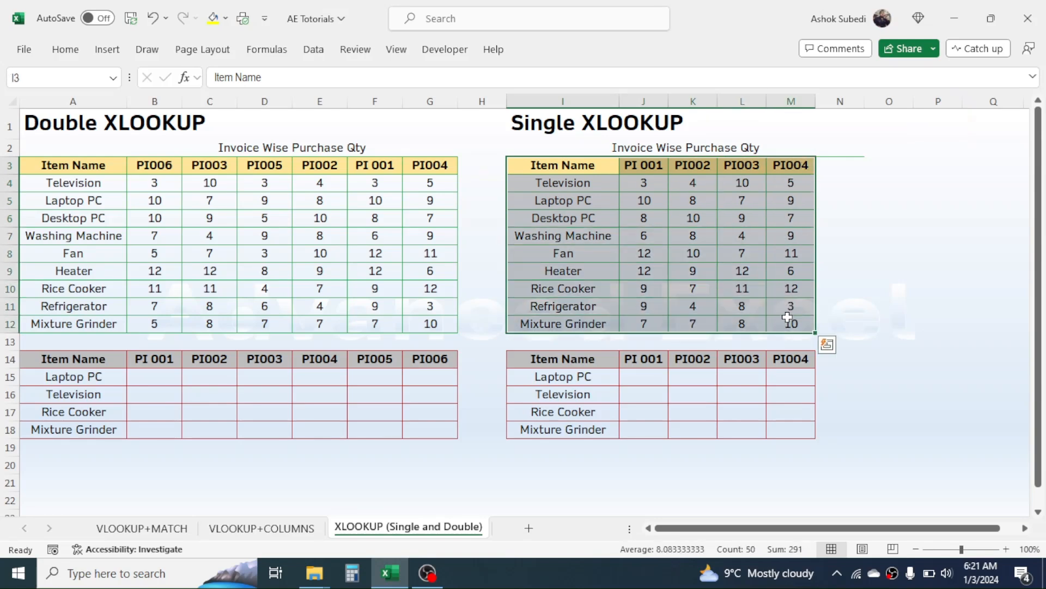
{"action": "left_click", "coordinate": [708, 287]}
{"action": "left_click", "coordinate": [581, 357]}
{"action": "left_click_drag", "start_coordinate": [628, 380], "coordinate": [777, 427]}
{"action": "left_click_drag", "start_coordinate": [646, 376], "coordinate": [776, 424]}
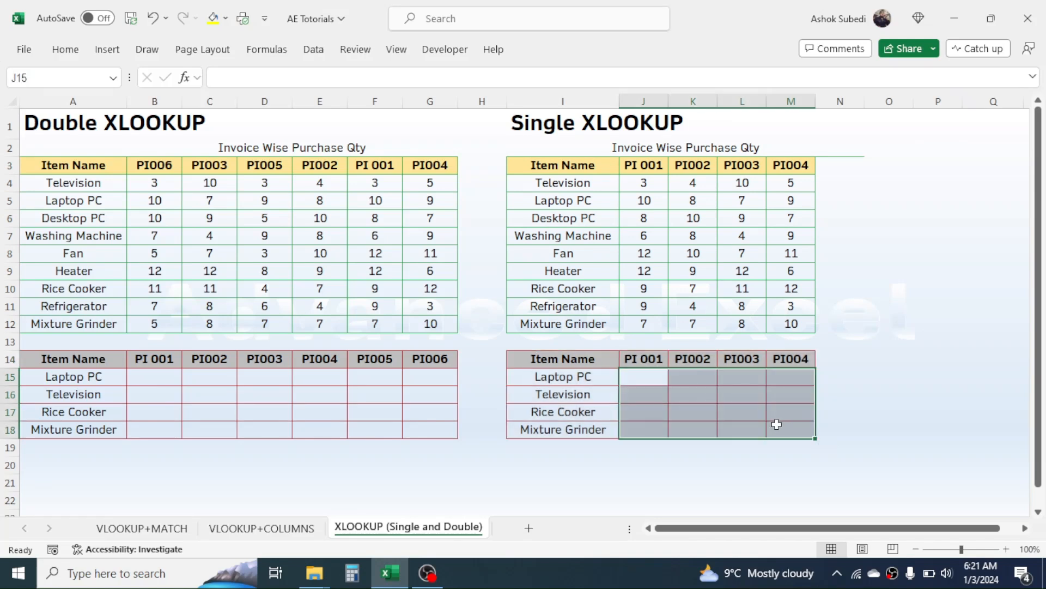
{"action": "left_click", "coordinate": [586, 379]}
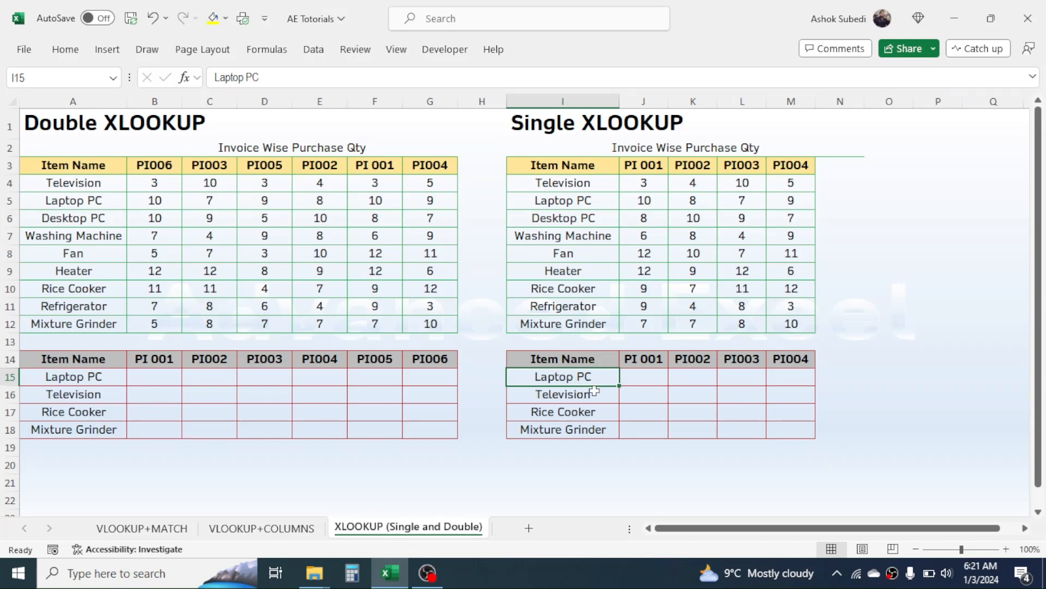
{"action": "left_click", "coordinate": [645, 360]}
{"action": "left_click", "coordinate": [690, 364]}
{"action": "left_click", "coordinate": [727, 357]}
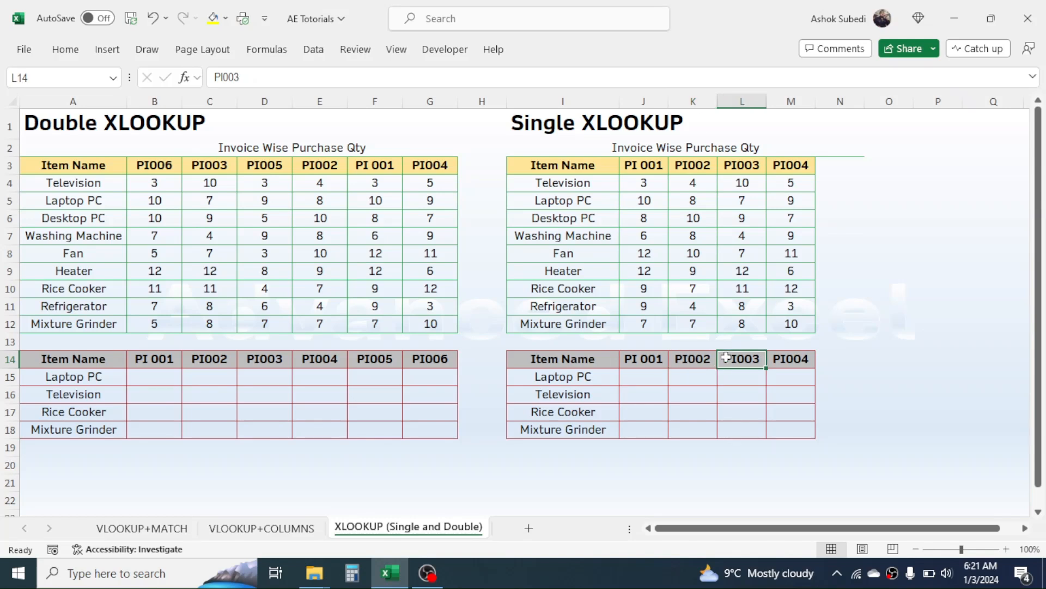
{"action": "left_click_drag", "start_coordinate": [586, 359], "coordinate": [780, 432]}
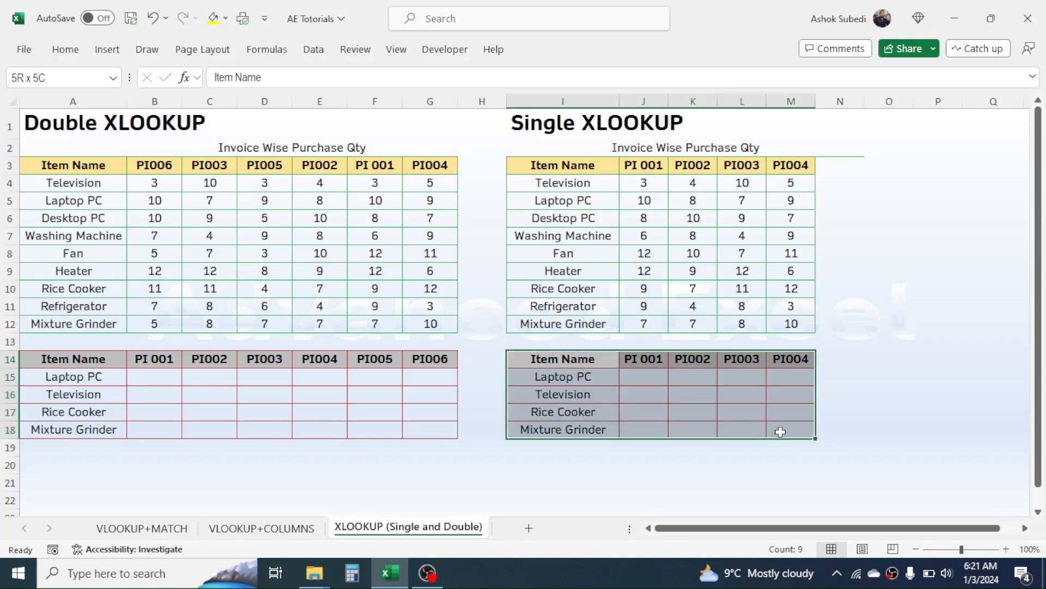
{"action": "left_click", "coordinate": [645, 357]}
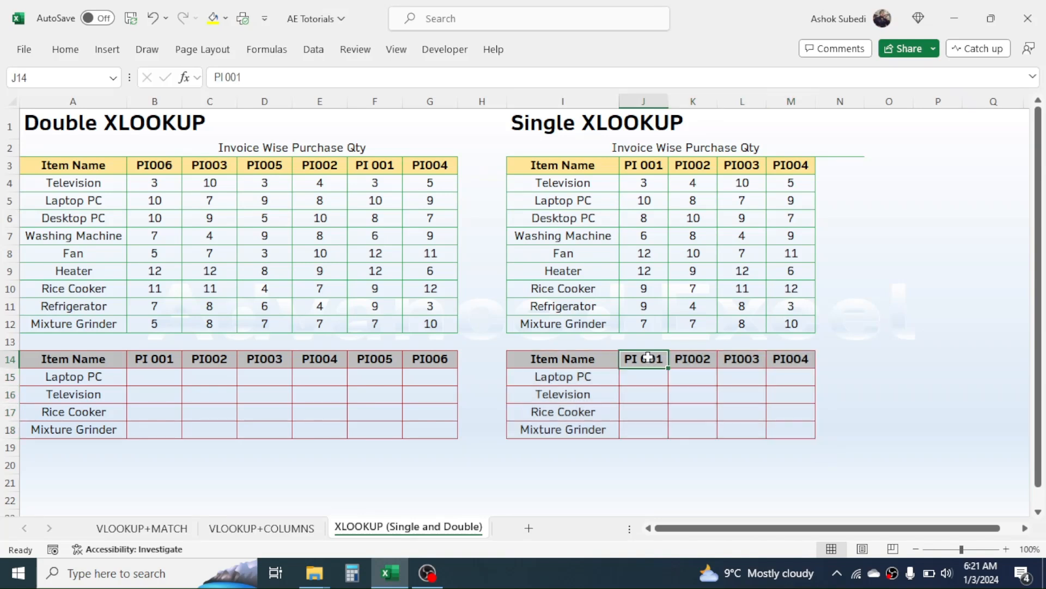
{"action": "left_click", "coordinate": [682, 361]}
{"action": "left_click", "coordinate": [741, 360]}
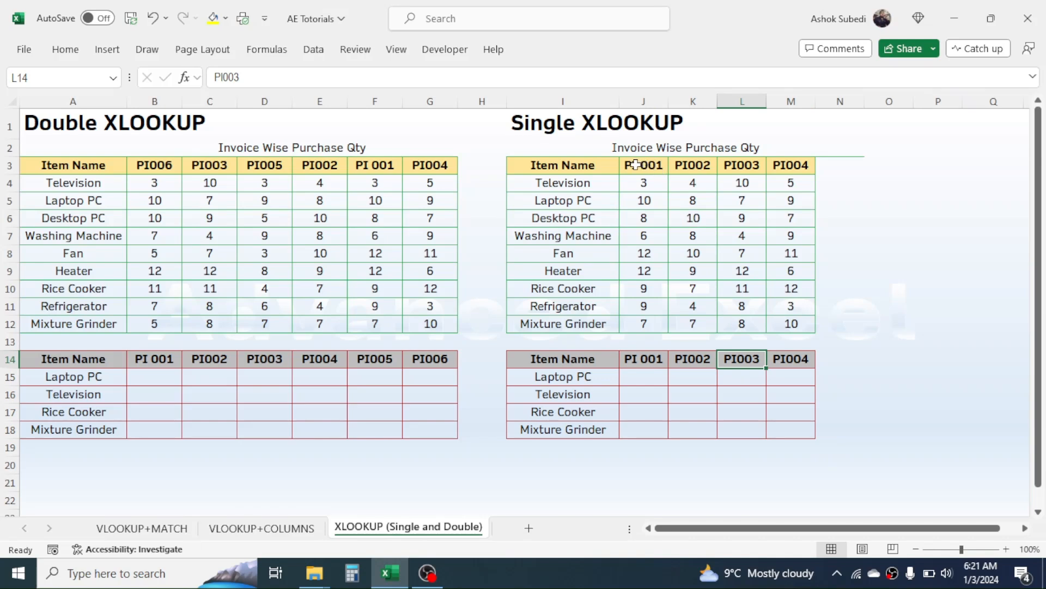
Compare the source table's invoice headings and quantities with the Single result table's headings
{"action": "left_click_drag", "start_coordinate": [581, 165], "coordinate": [691, 233]}
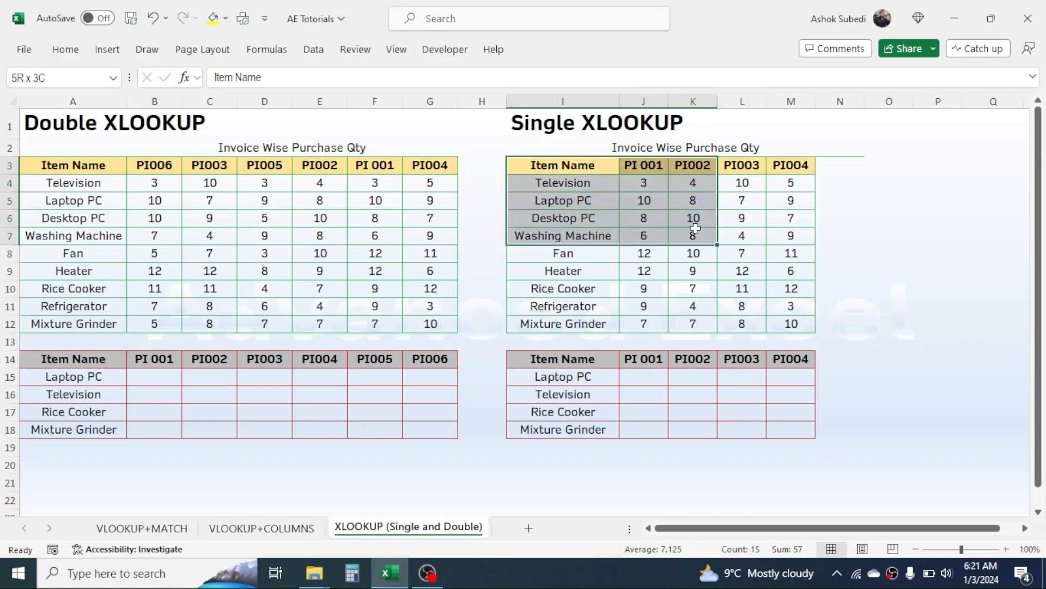
{"action": "left_click", "coordinate": [649, 167]}
{"action": "left_click_drag", "start_coordinate": [650, 165], "coordinate": [794, 166]}
{"action": "left_click_drag", "start_coordinate": [644, 358], "coordinate": [801, 360]}
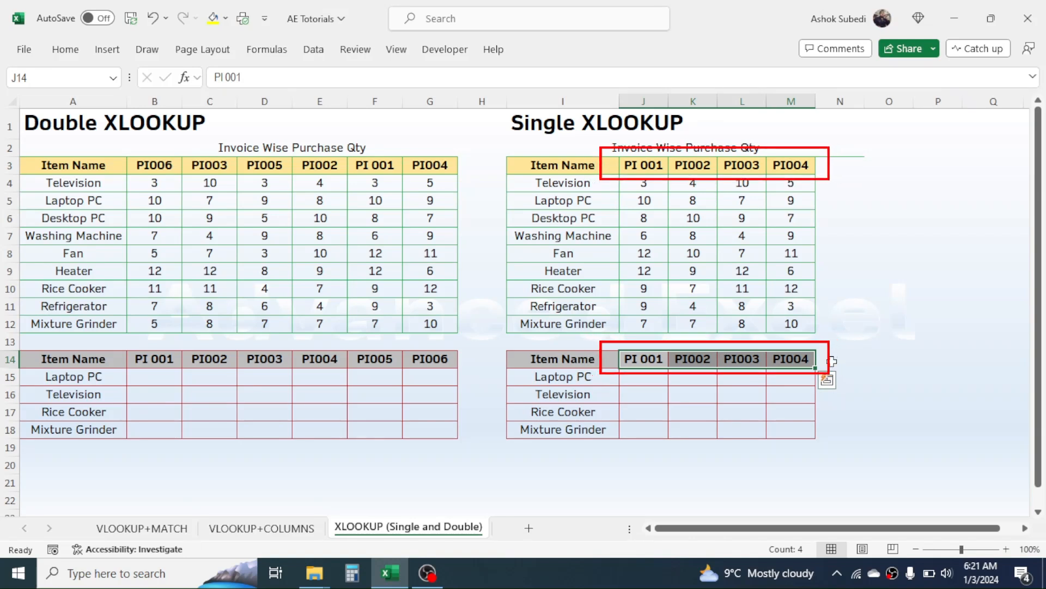
{"action": "left_click", "coordinate": [652, 172]}
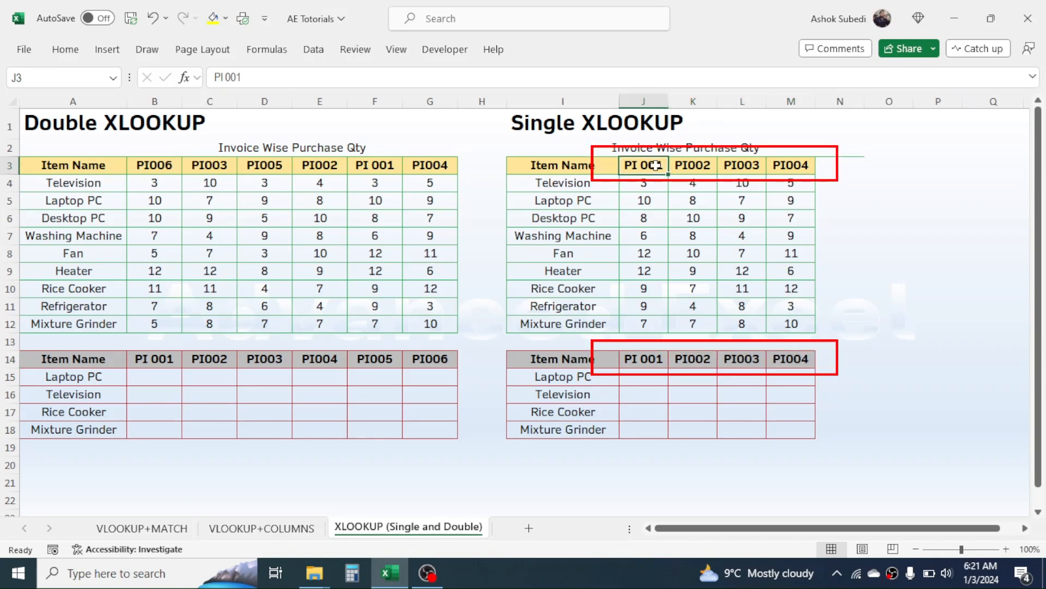
{"action": "left_click", "coordinate": [684, 240]}
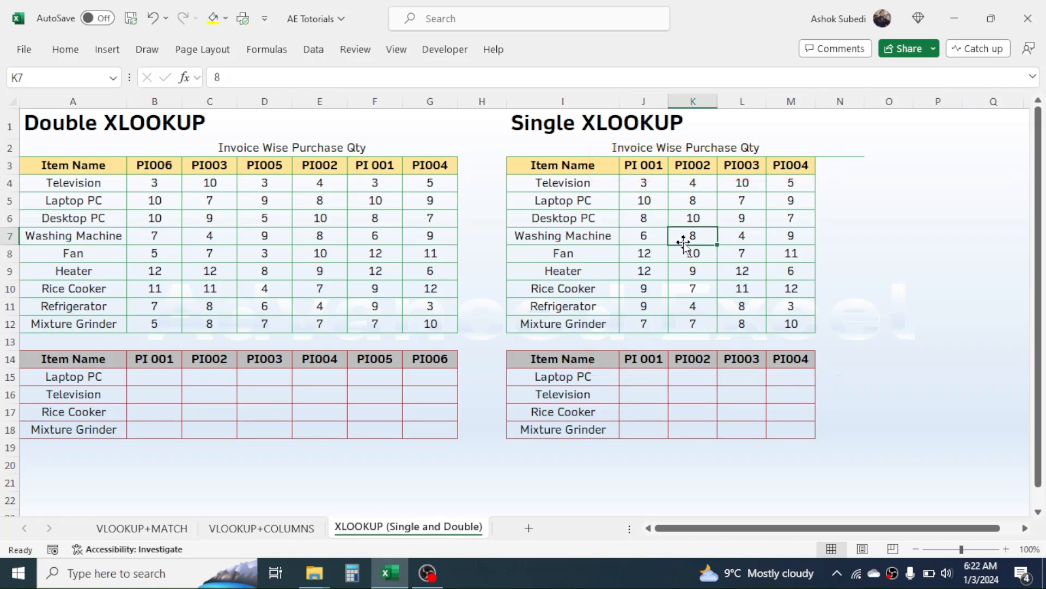
{"action": "left_click_drag", "start_coordinate": [644, 377], "coordinate": [787, 432]}
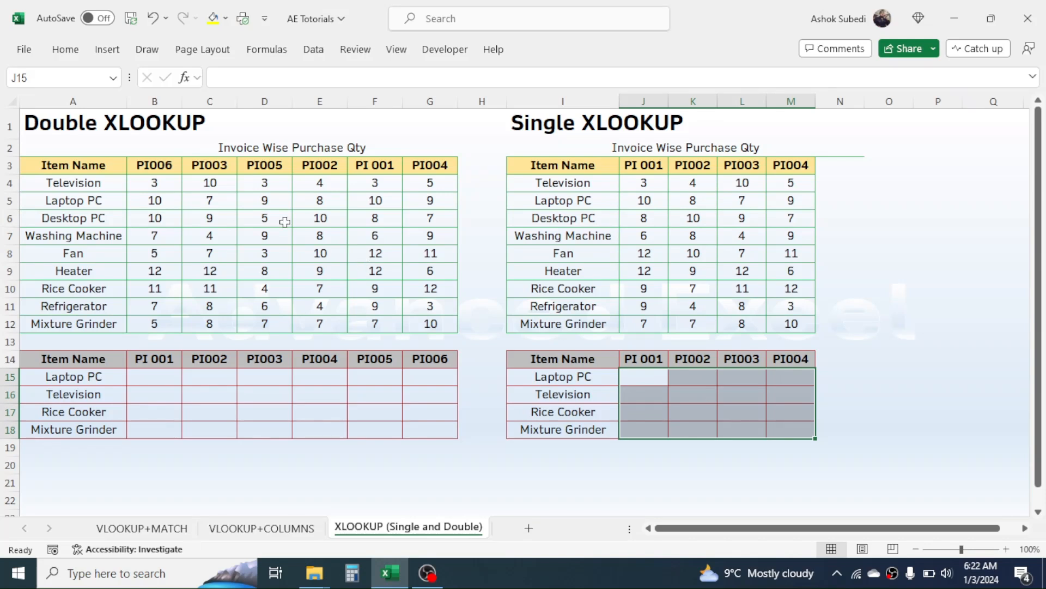
Review the Double XLOOKUP source and result tables, comparing their invoice headings across A3:G18
{"action": "left_click", "coordinate": [214, 206]}
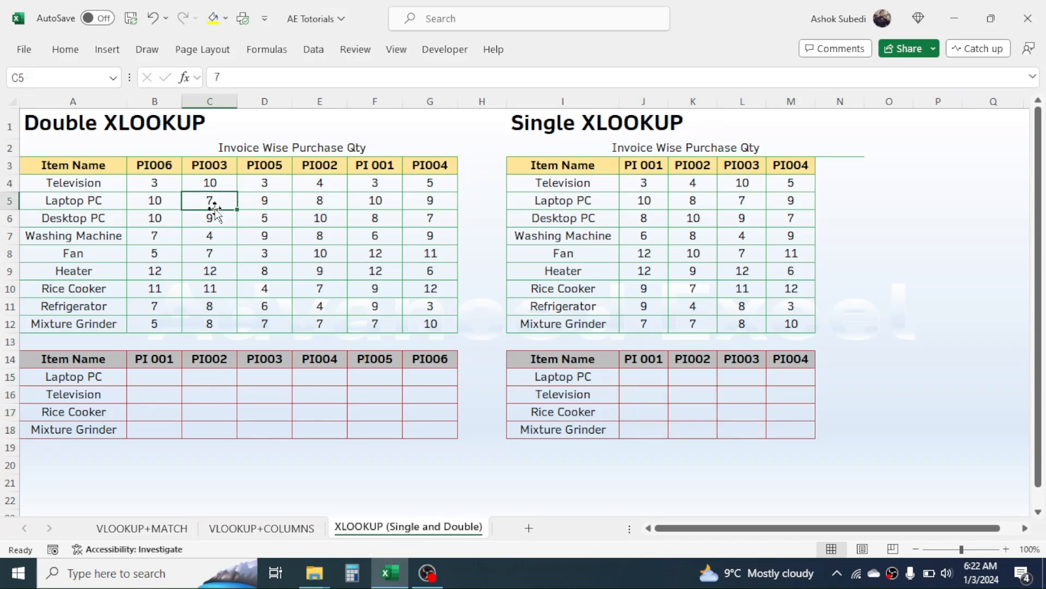
{"action": "left_click", "coordinate": [148, 370]}
{"action": "left_click", "coordinate": [157, 357]}
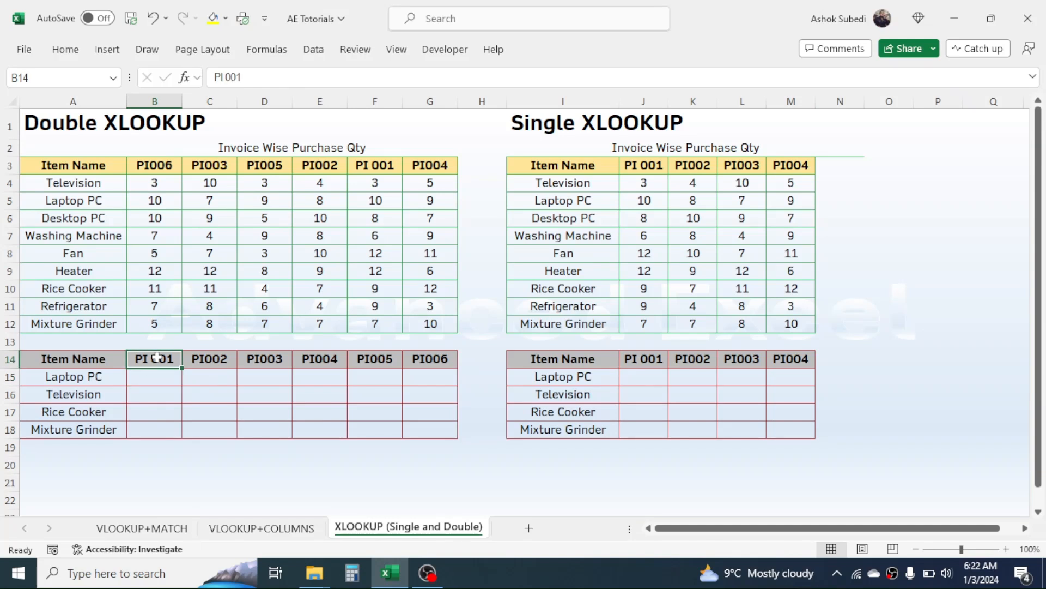
{"action": "left_click", "coordinate": [204, 361]}
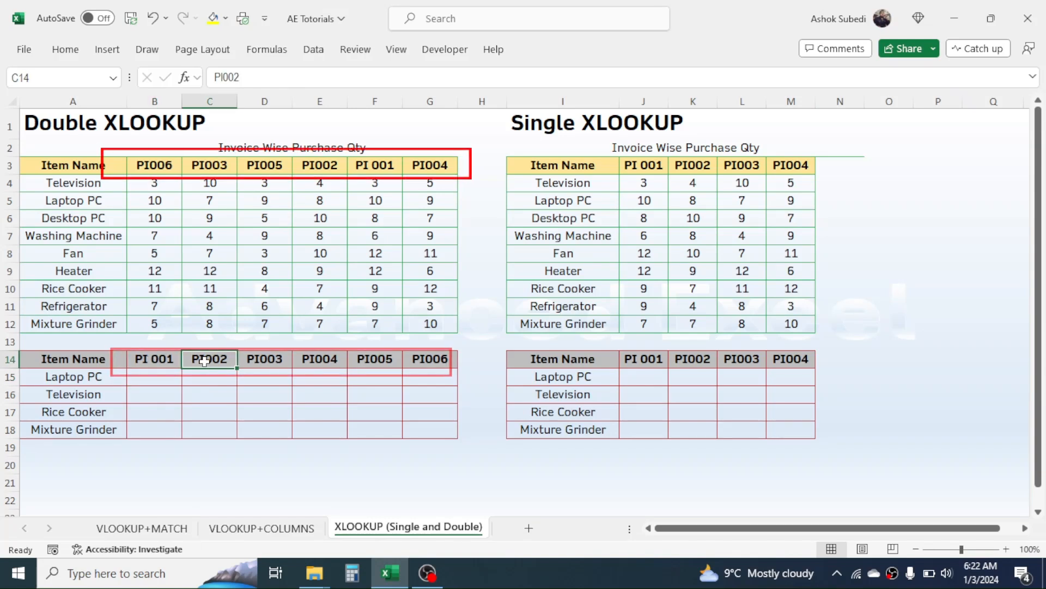
{"action": "left_click", "coordinate": [264, 360]}
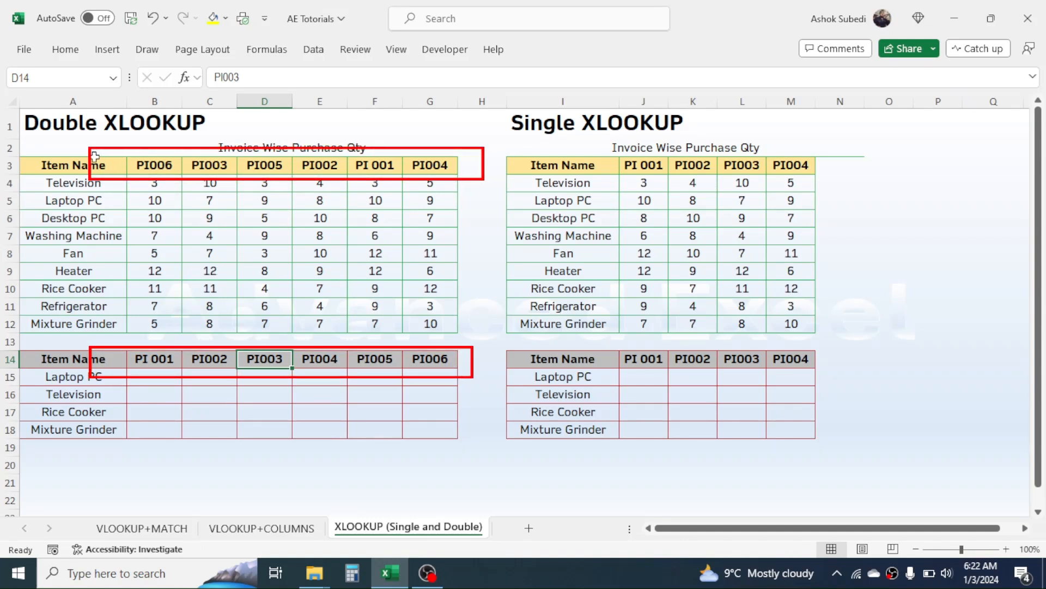
{"action": "left_click_drag", "start_coordinate": [73, 164], "coordinate": [224, 235]}
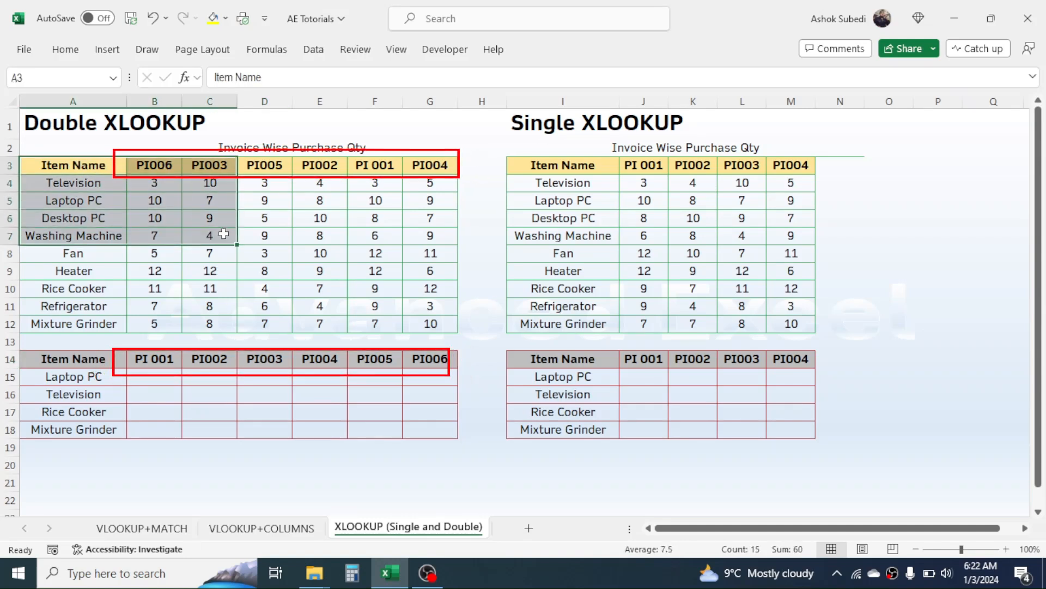
{"action": "left_click", "coordinate": [158, 165]}
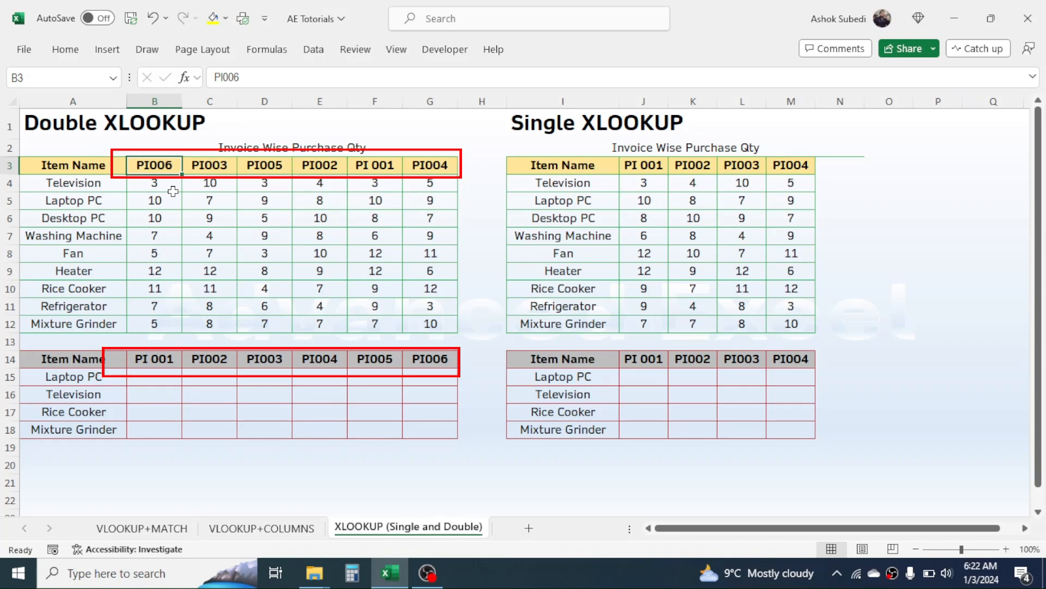
{"action": "left_click", "coordinate": [154, 360]}
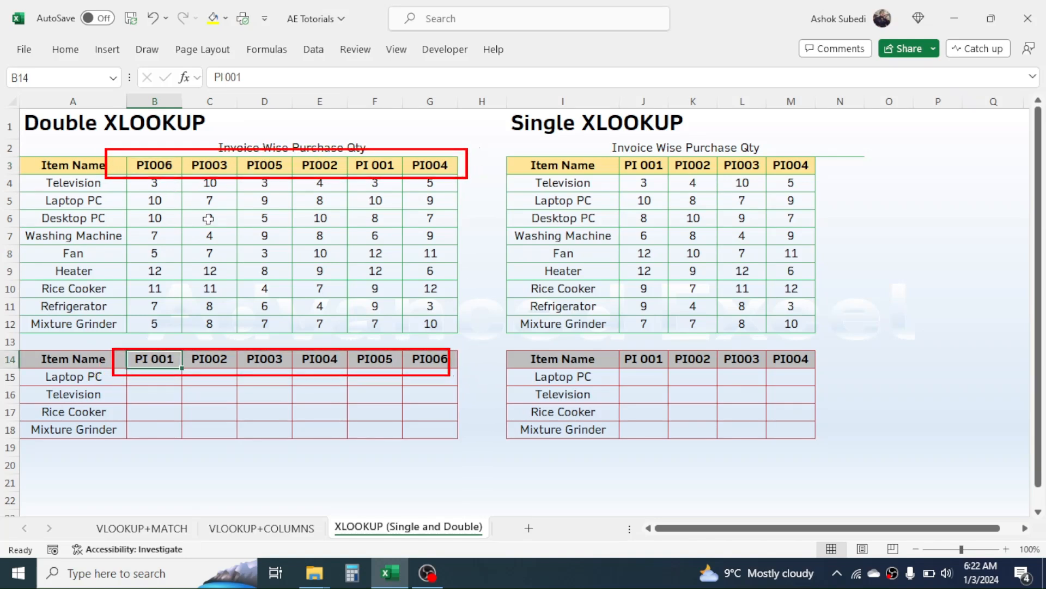
{"action": "left_click", "coordinate": [223, 165]}
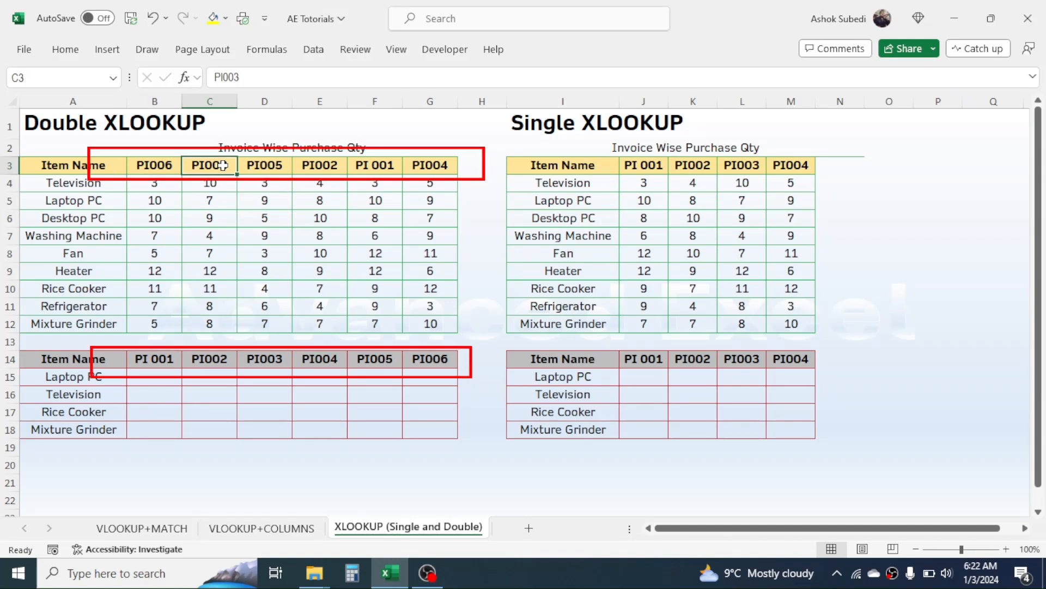
{"action": "left_click", "coordinate": [220, 358]}
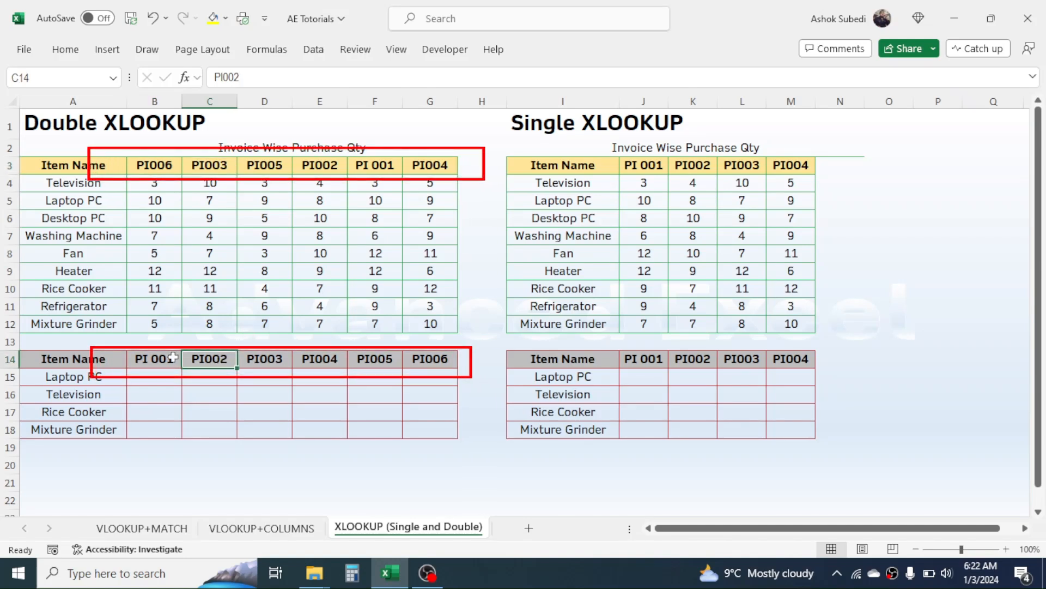
{"action": "left_click_drag", "start_coordinate": [69, 159], "coordinate": [424, 421]}
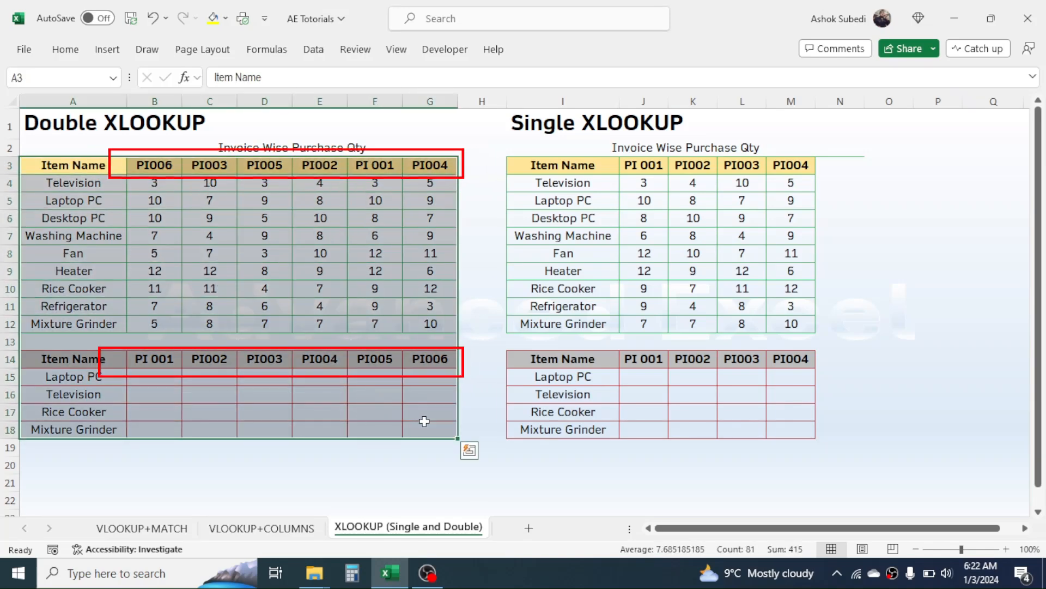
{"action": "left_click", "coordinate": [895, 308]}
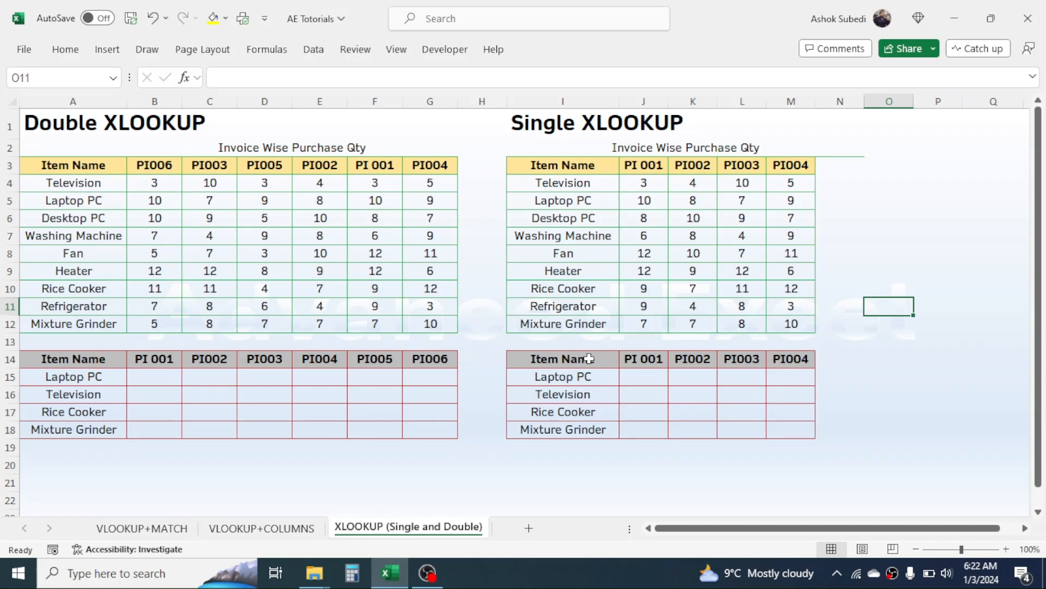
Enter =XLOOKUP($I15,$I$4:$I$12,$J$4:$M$12) in J15 to spill Laptop PC's quantities 10, 8, 7, 9
{"action": "left_click", "coordinate": [648, 373]}
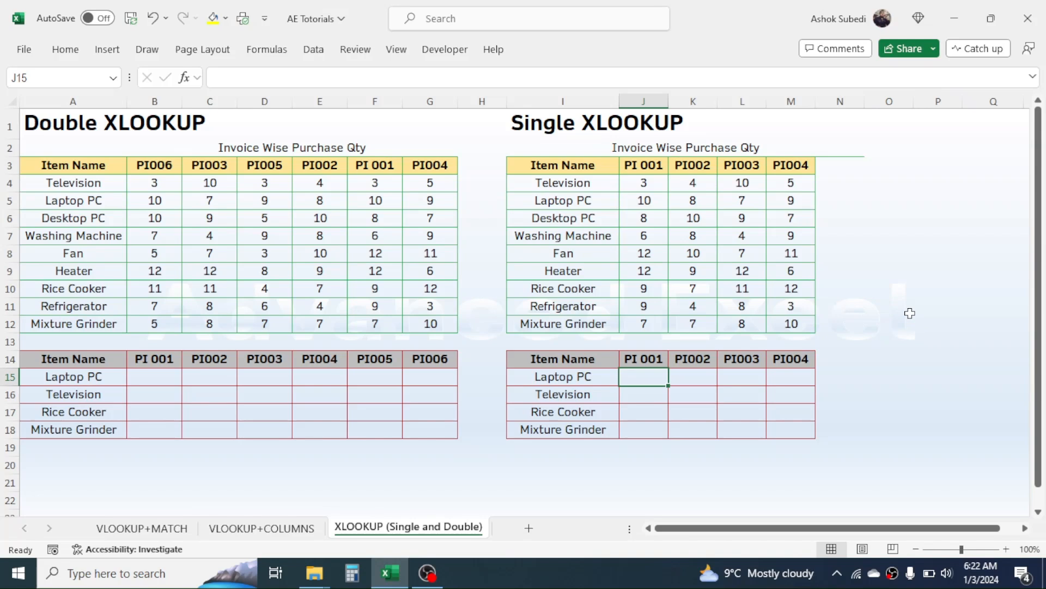
{"action": "type", "text": "=X"}
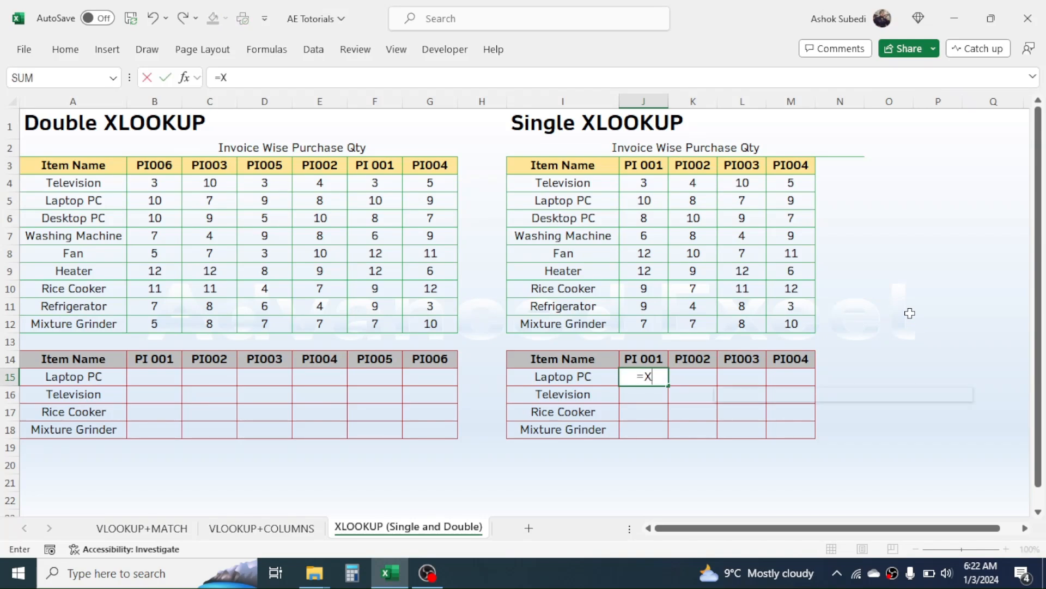
{"action": "type", "text": "LOOKUP"}
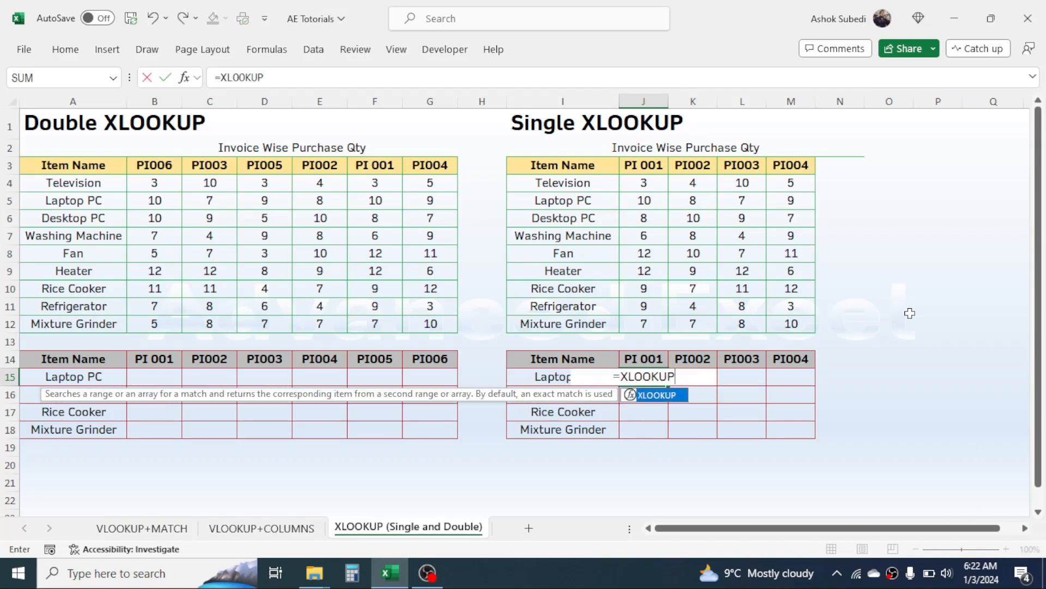
{"action": "type", "text": "("}
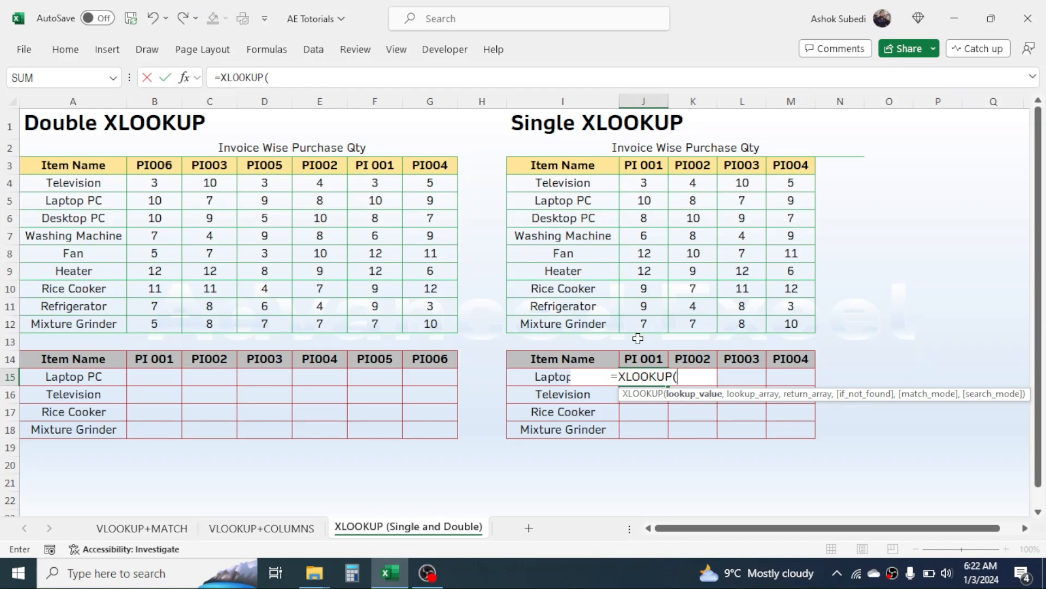
{"action": "left_click", "coordinate": [530, 376]}
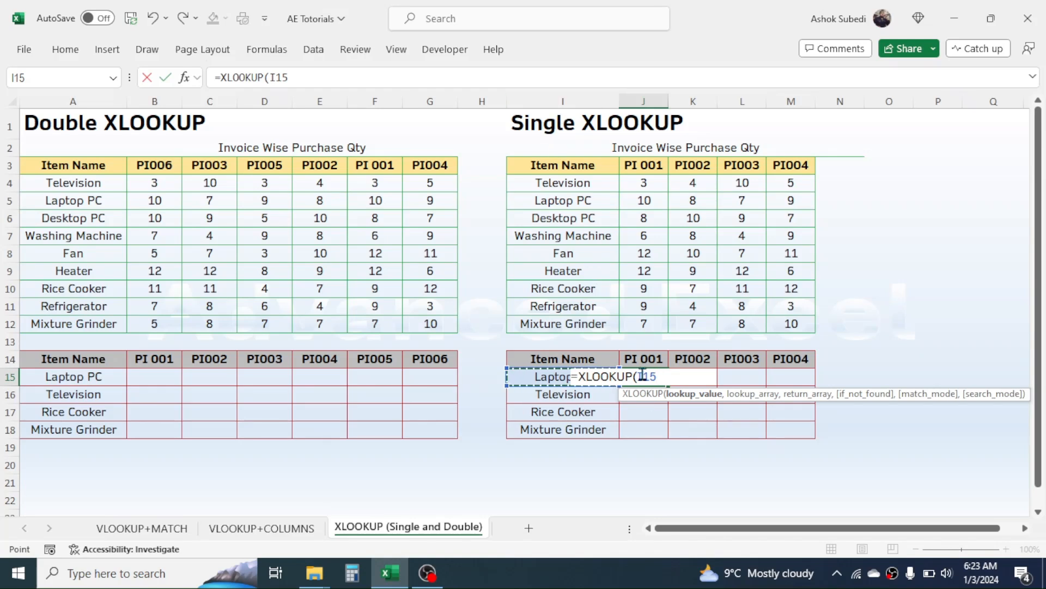
{"action": "key", "text": "F4"}
{"action": "key", "text": "F4"}
{"action": "key", "text": "F4"}
{"action": "type", "text": ","}
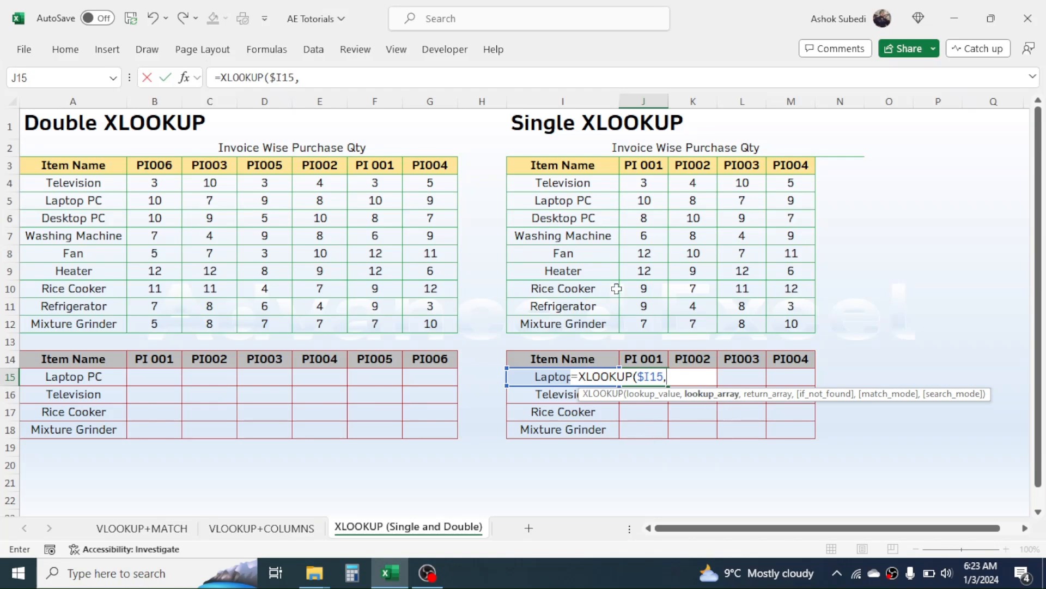
{"action": "left_click_drag", "start_coordinate": [569, 184], "coordinate": [558, 315]}
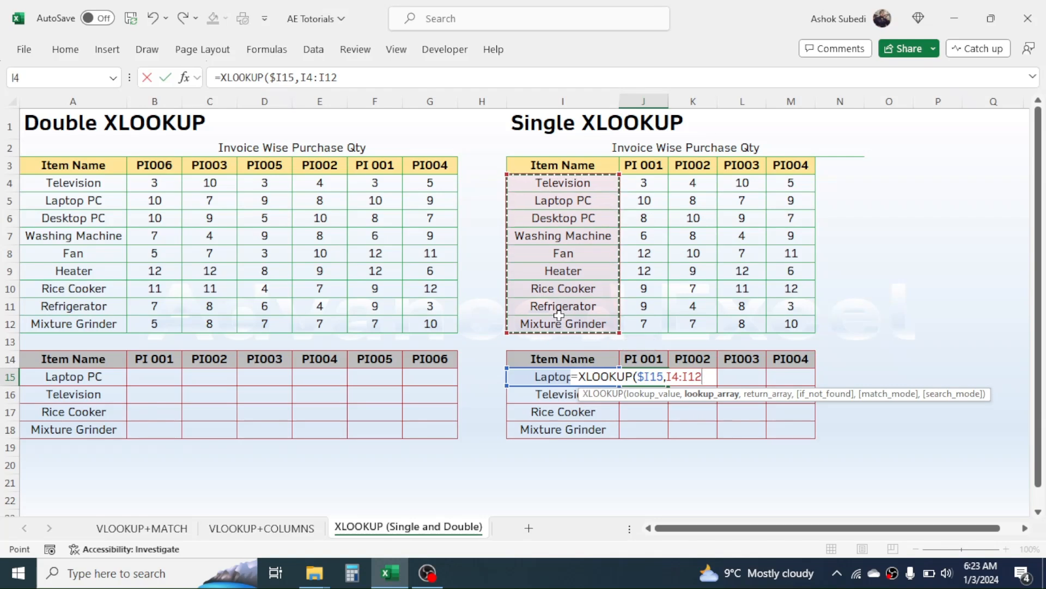
{"action": "key", "text": "F4"}
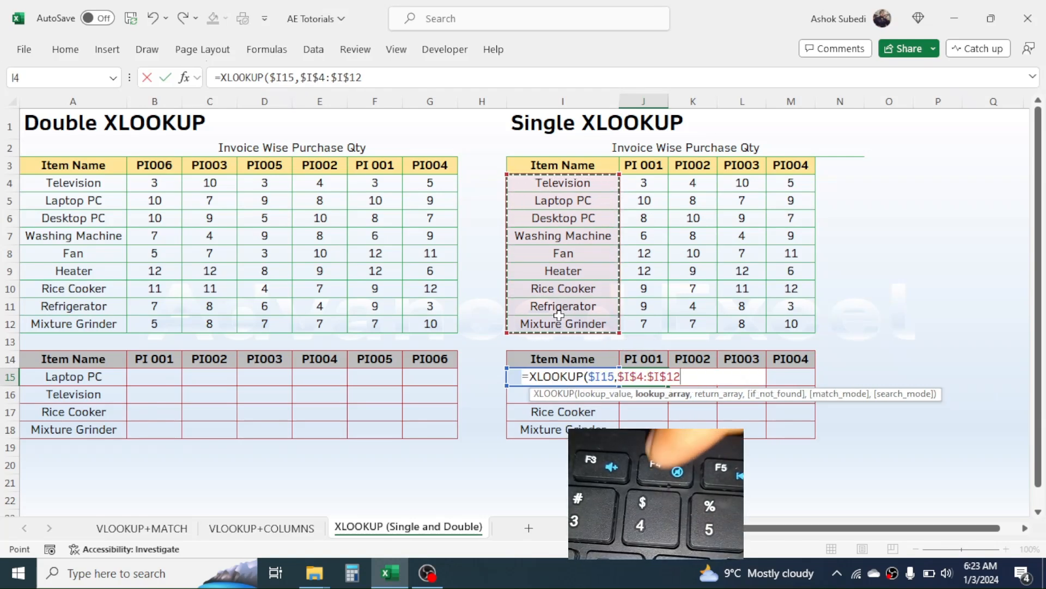
{"action": "type", "text": ","}
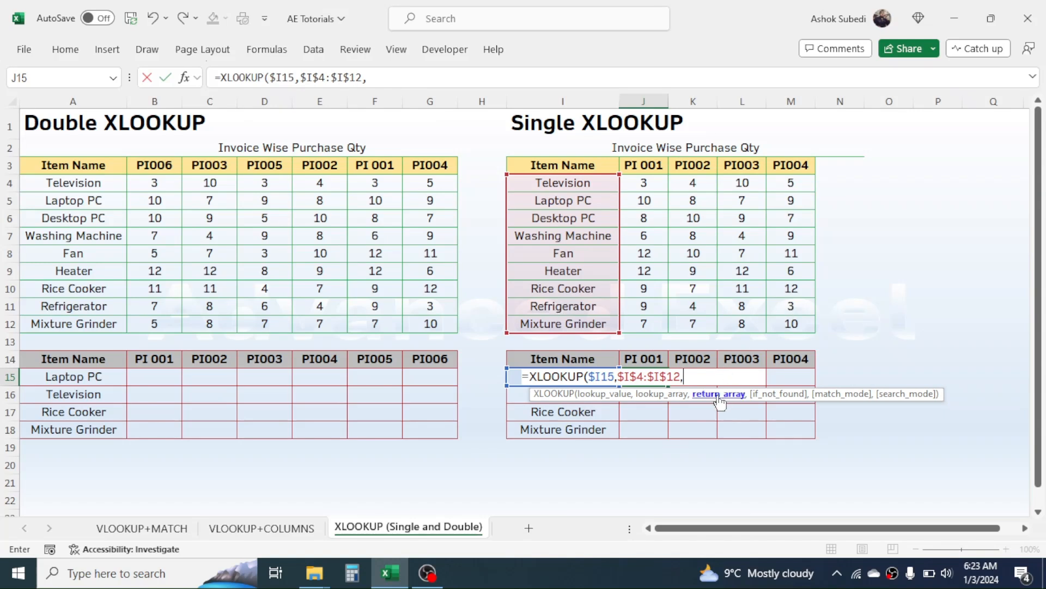
{"action": "left_click_drag", "start_coordinate": [644, 186], "coordinate": [778, 319]}
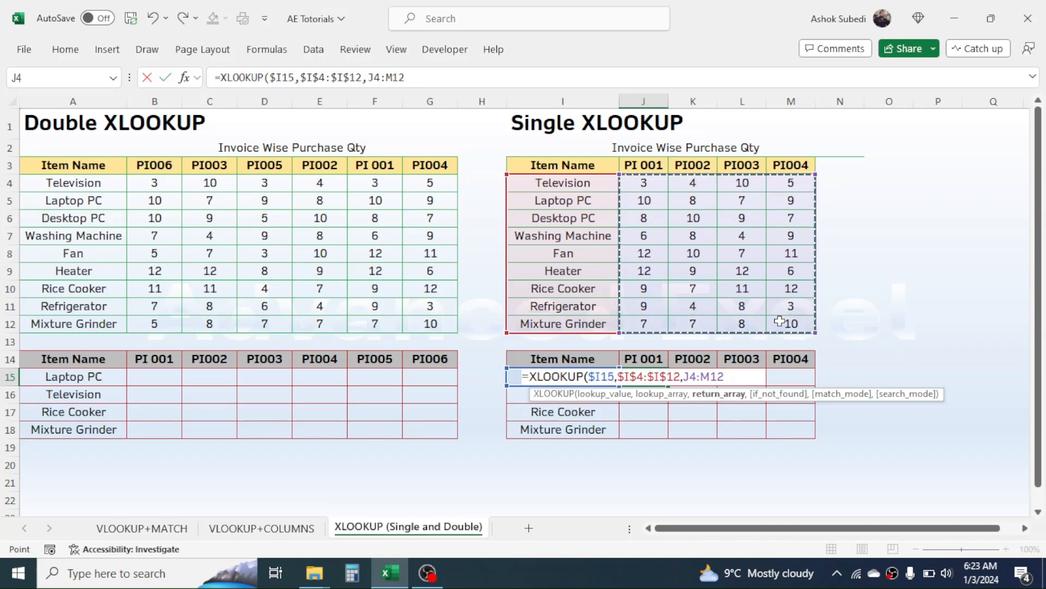
{"action": "key", "text": "F4"}
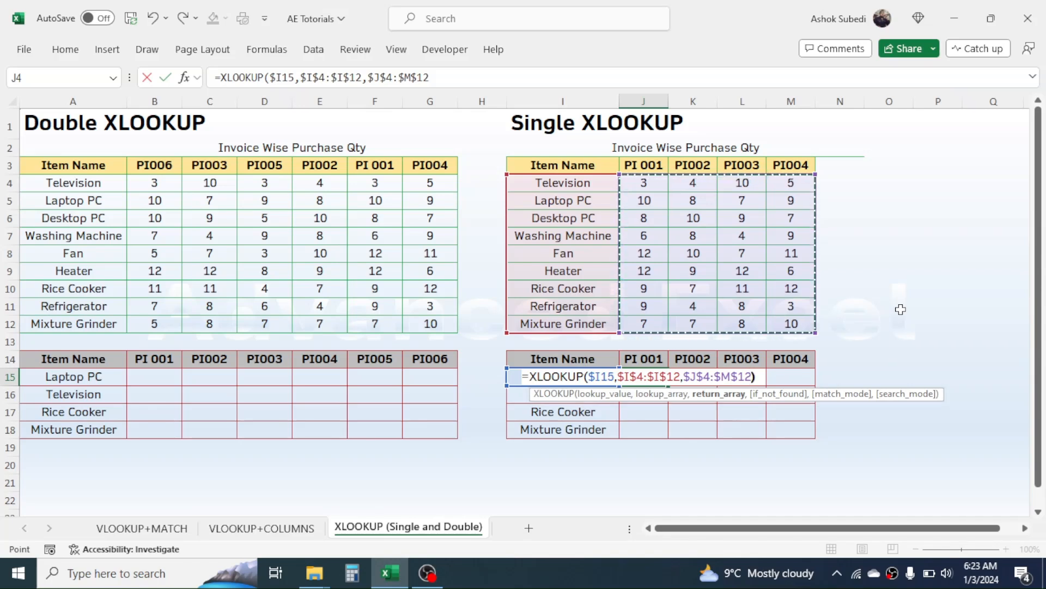
{"action": "key", "text": "Return"}
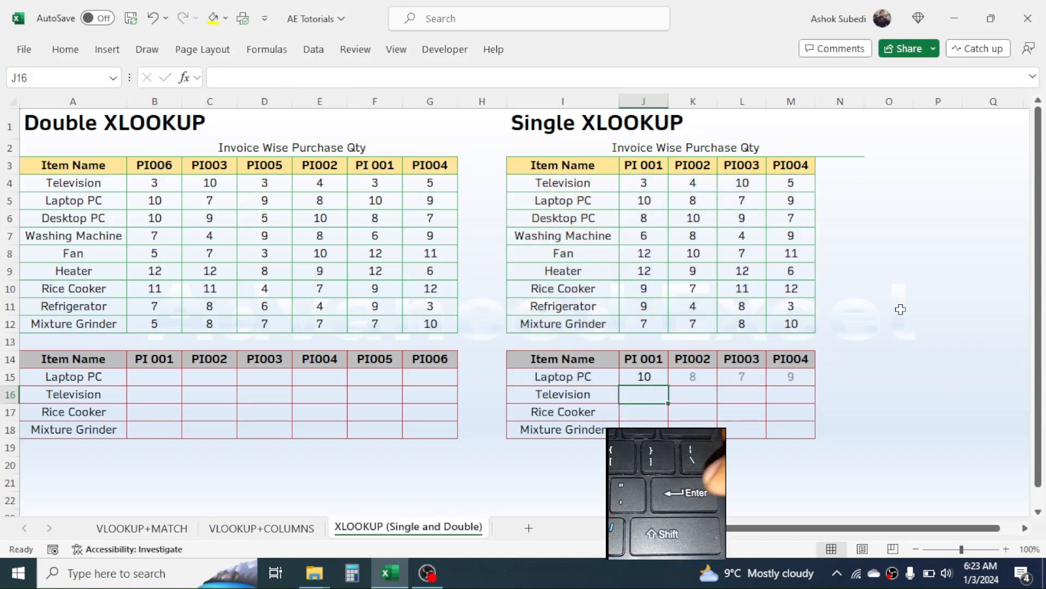
Fill the J15:M15 formulas down to row 18 for Television, Rice Cooker and Mixture Grinder
{"action": "left_click", "coordinate": [652, 377]}
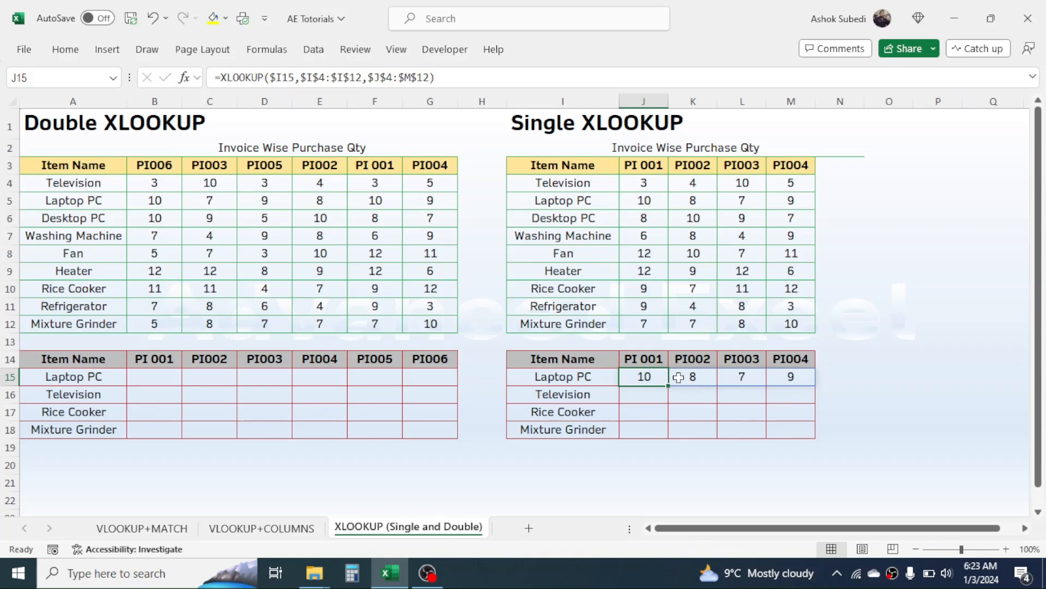
{"action": "left_click_drag", "start_coordinate": [644, 377], "coordinate": [809, 377]}
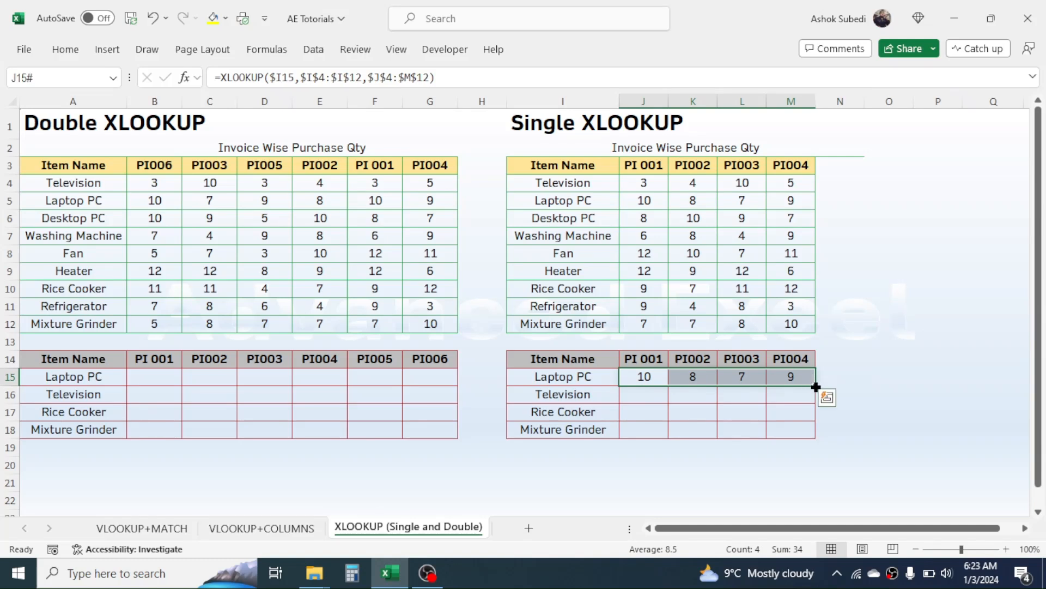
{"action": "left_click_drag", "start_coordinate": [815, 387], "coordinate": [811, 434]}
{"action": "left_click", "coordinate": [751, 408]}
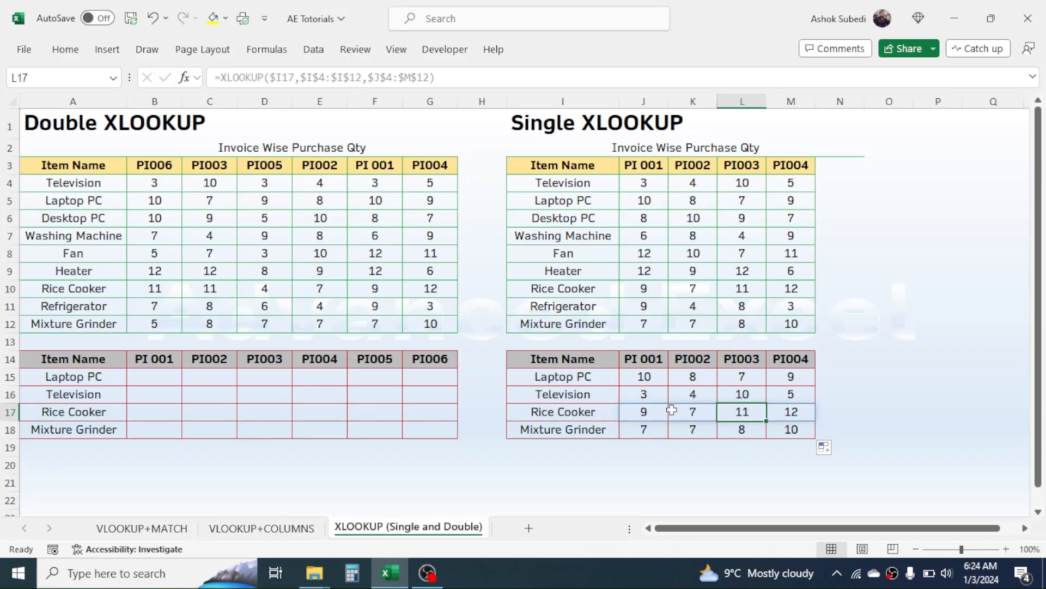
{"action": "left_click", "coordinate": [622, 470]}
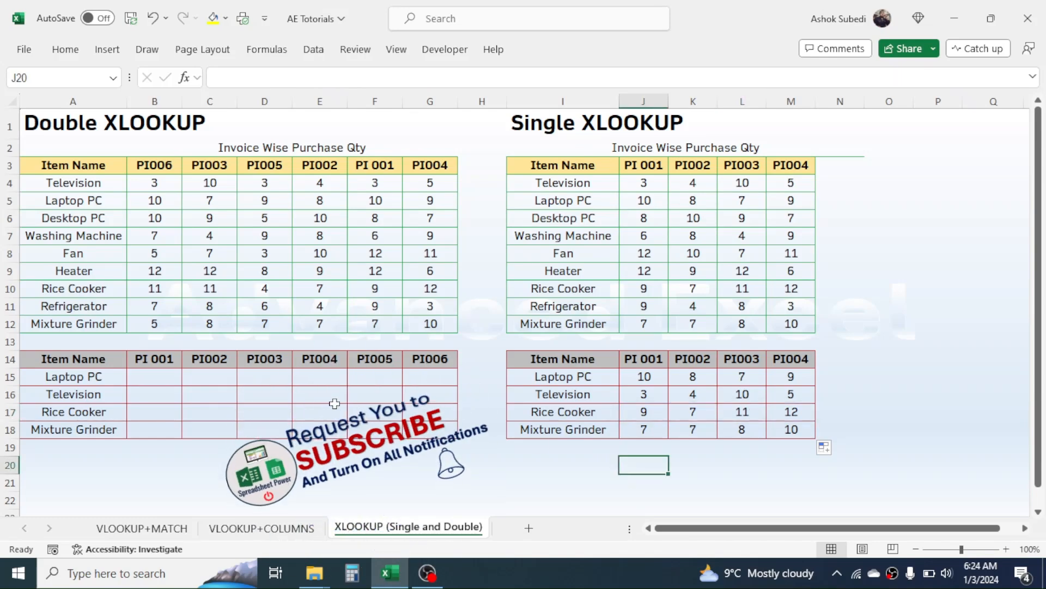
{"action": "left_click", "coordinate": [198, 380]}
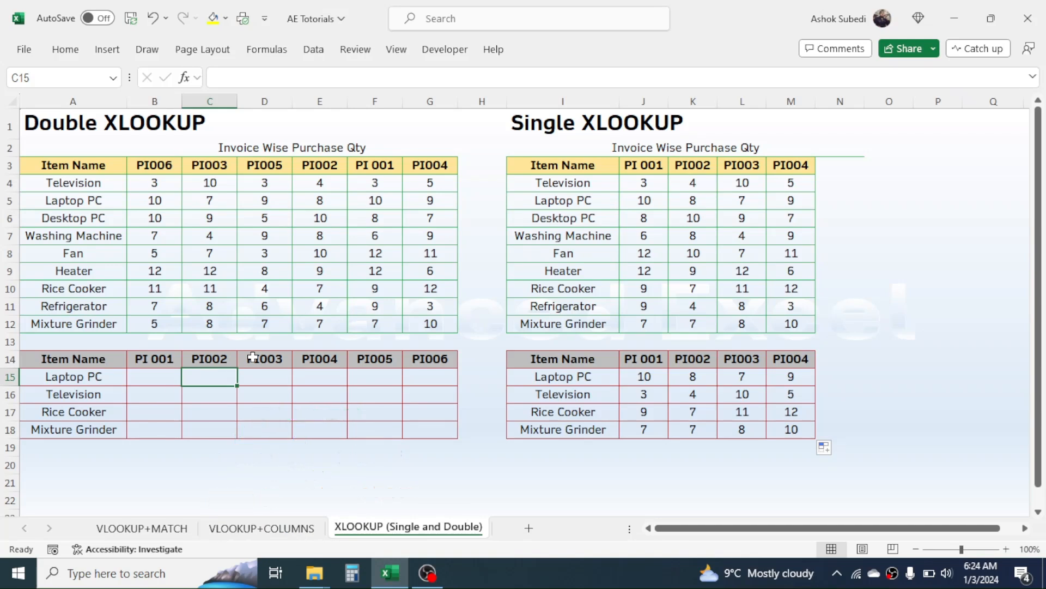
In B15 begin =XLOOKUP($A15,$A$4:$A$12, followed by a nested XLOOKUP( function
{"action": "left_click", "coordinate": [167, 375]}
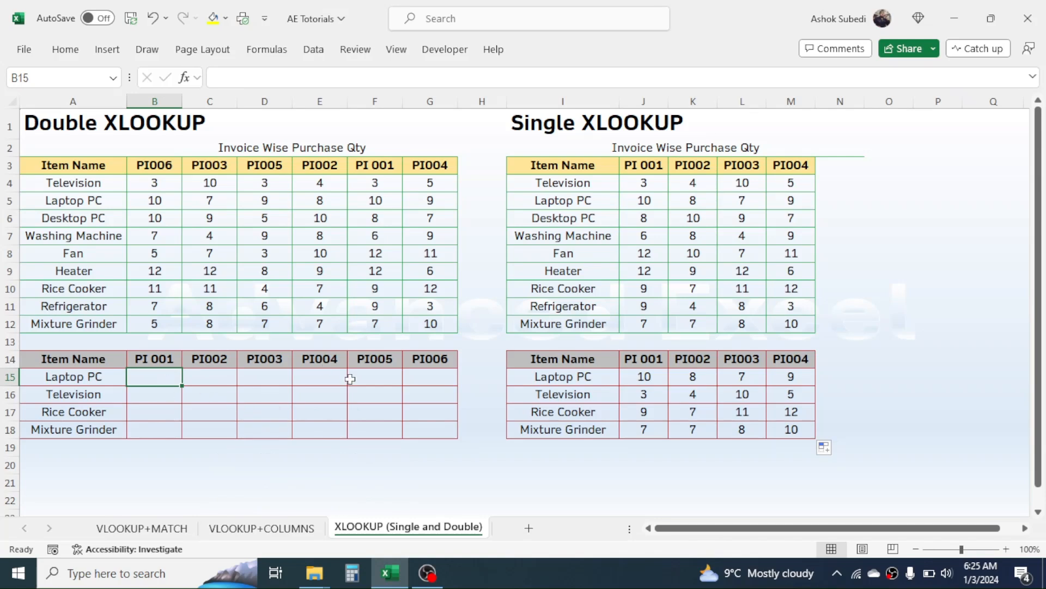
{"action": "type", "text": "="}
{"action": "type", "text": "XLOOKUP"}
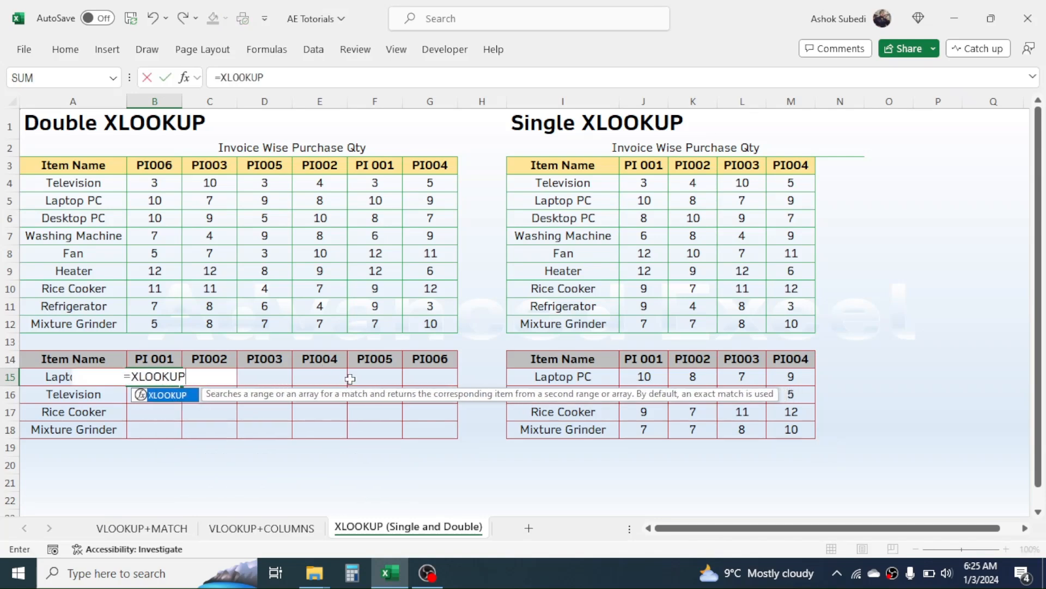
{"action": "type", "text": "("}
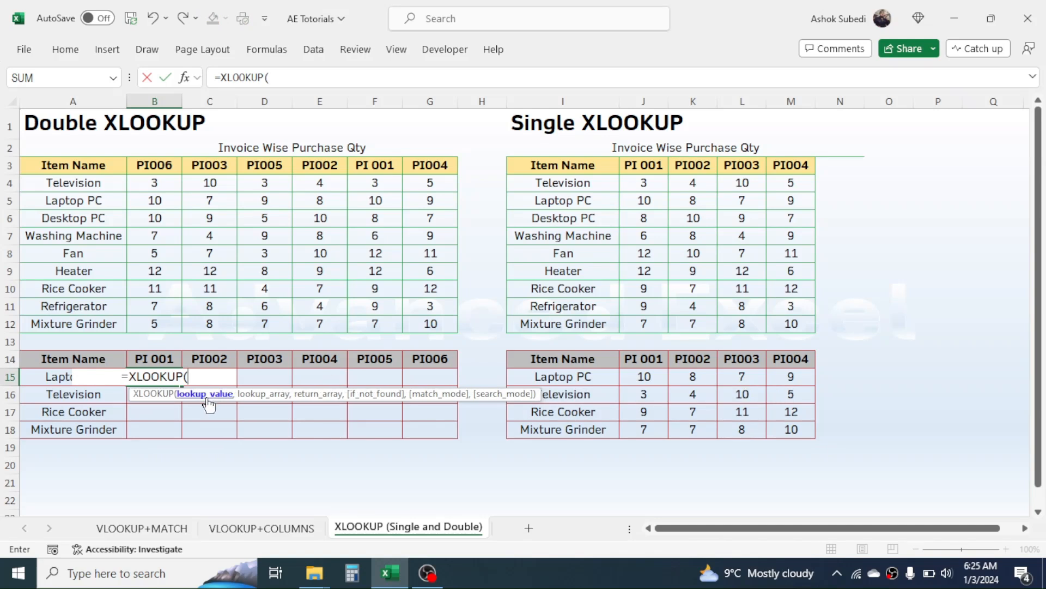
{"action": "left_click", "coordinate": [47, 377]}
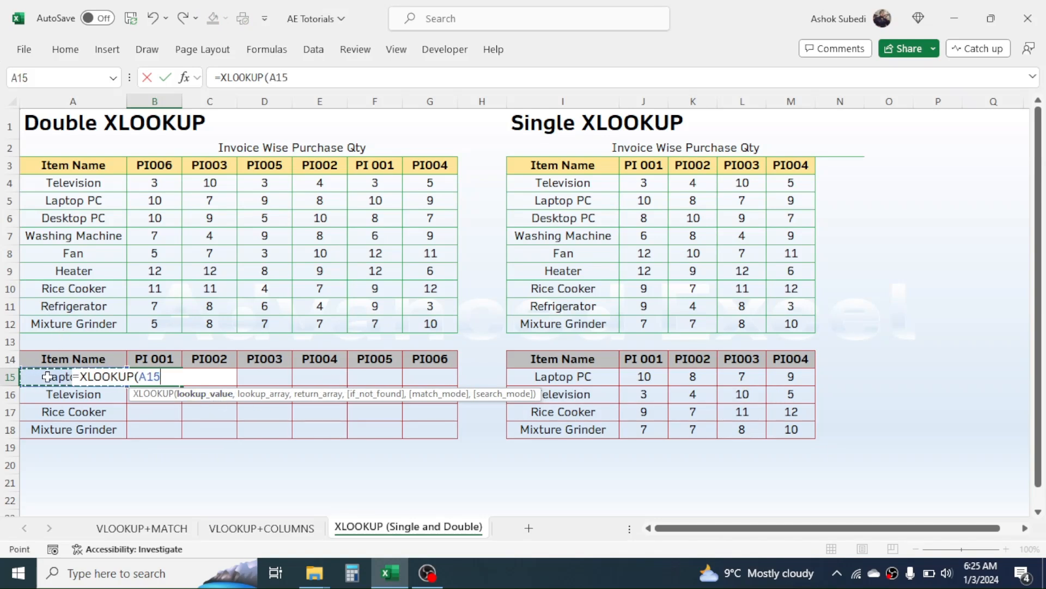
{"action": "key", "text": "F4"}
{"action": "key", "text": "F4"}
{"action": "key", "text": "F4"}
{"action": "type", "text": ","}
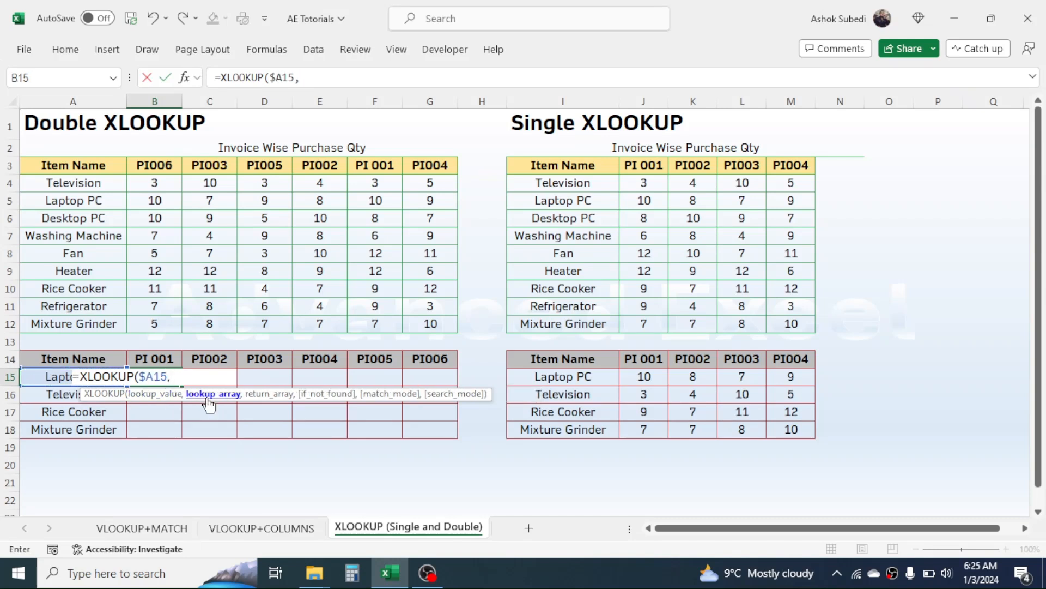
{"action": "left_click_drag", "start_coordinate": [84, 185], "coordinate": [70, 324]}
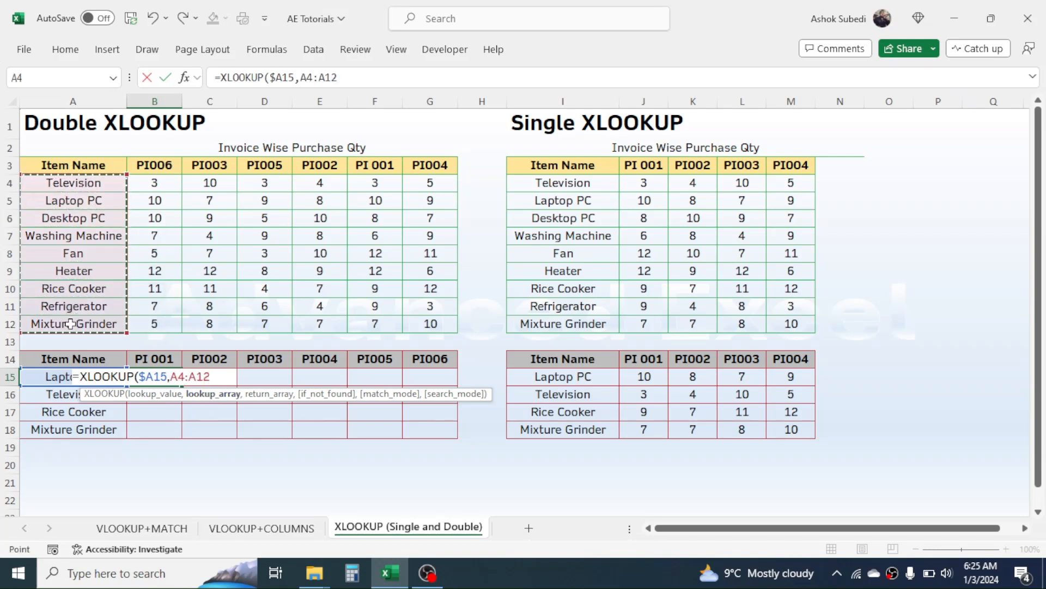
{"action": "key", "text": "F4"}
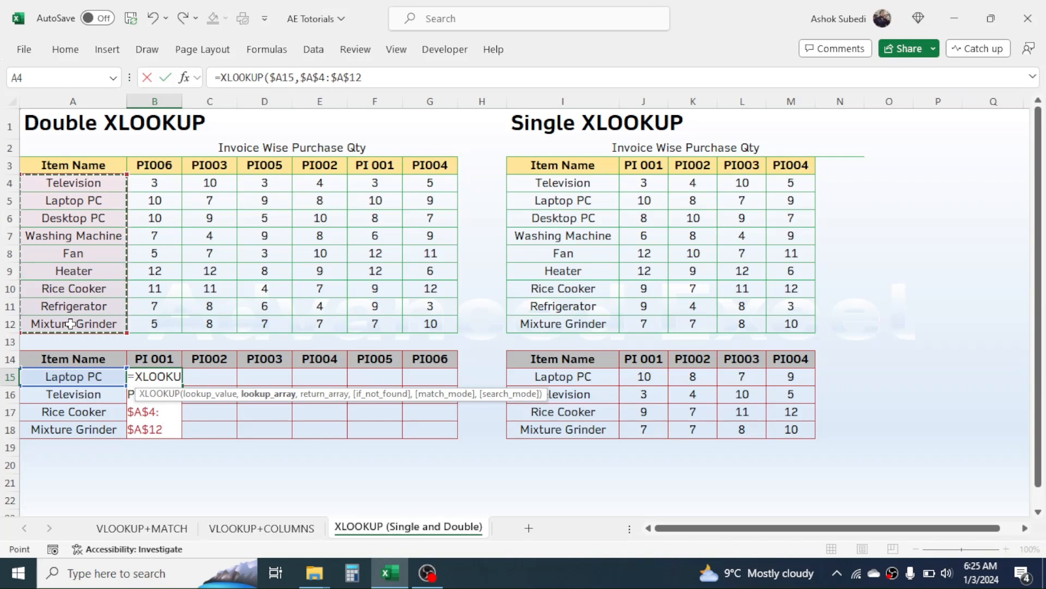
{"action": "type", "text": ","}
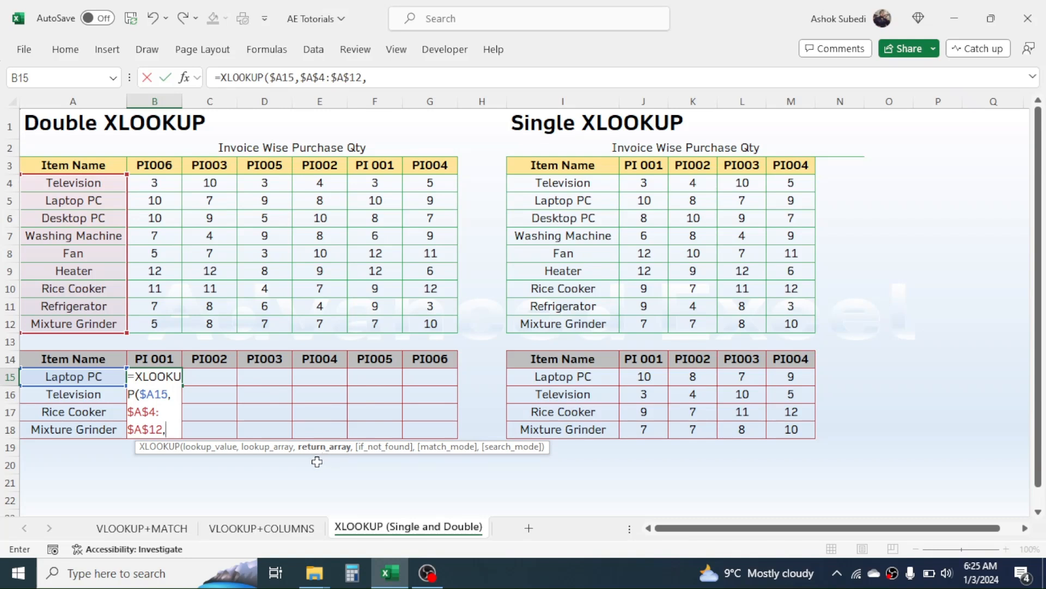
{"action": "type", "text": "XLOO"}
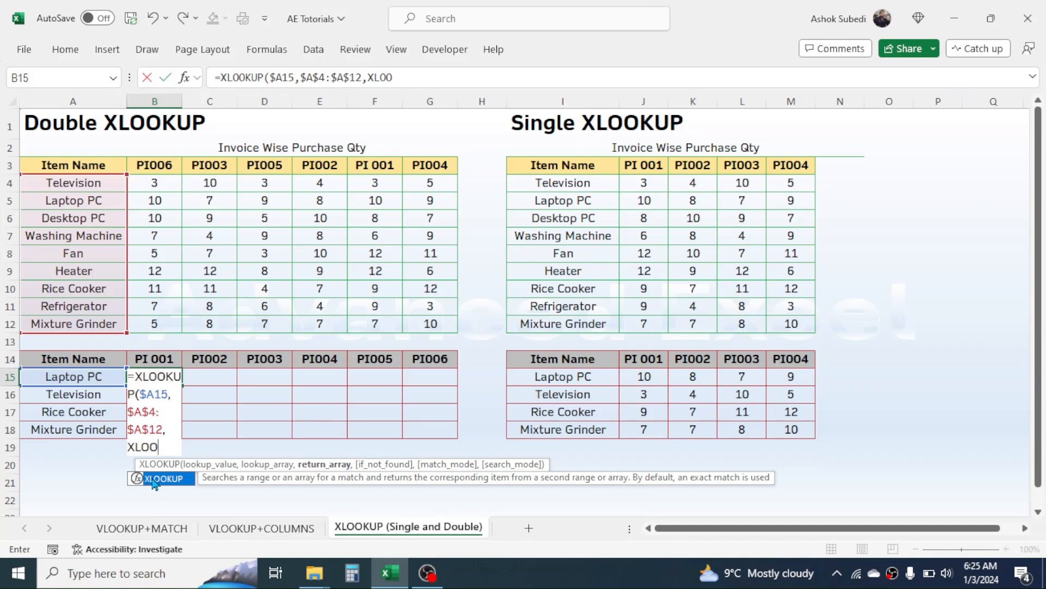
{"action": "double_click", "coordinate": [154, 484]}
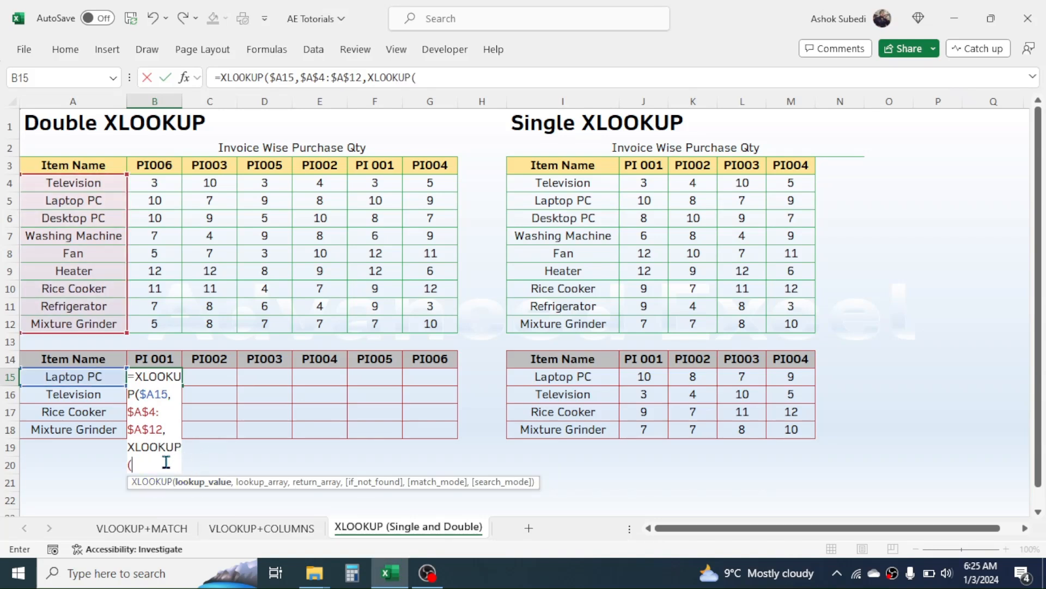
Complete the inner XLOOKUP(B$14,$B$3:$G$3,$B$4:$G$12) and close both brackets so B15 returns 10
{"action": "left_click", "coordinate": [157, 360]}
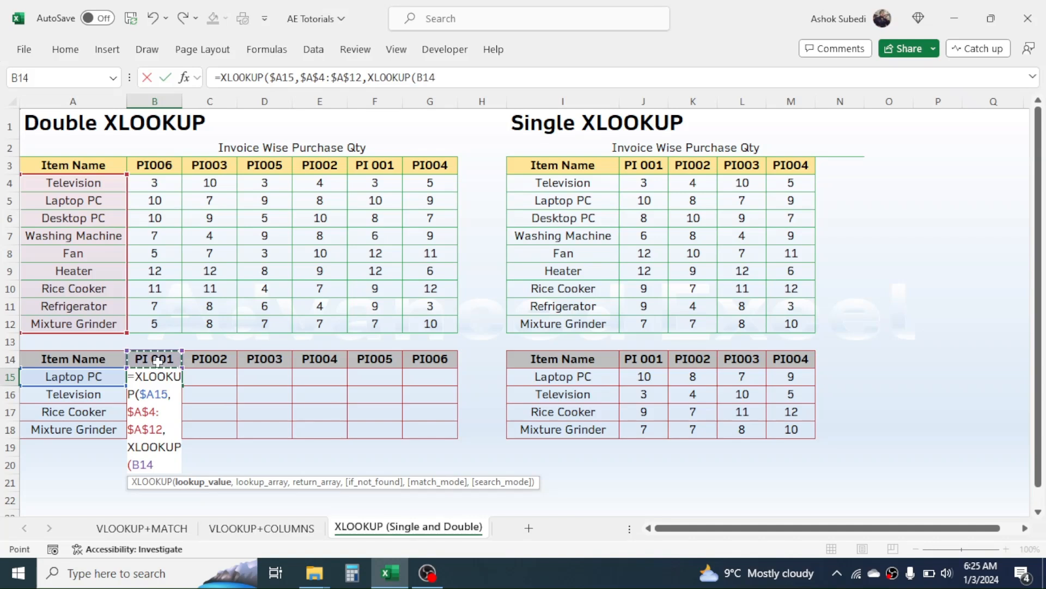
{"action": "key", "text": "F4"}
{"action": "key", "text": "F4"}
{"action": "type", "text": ","}
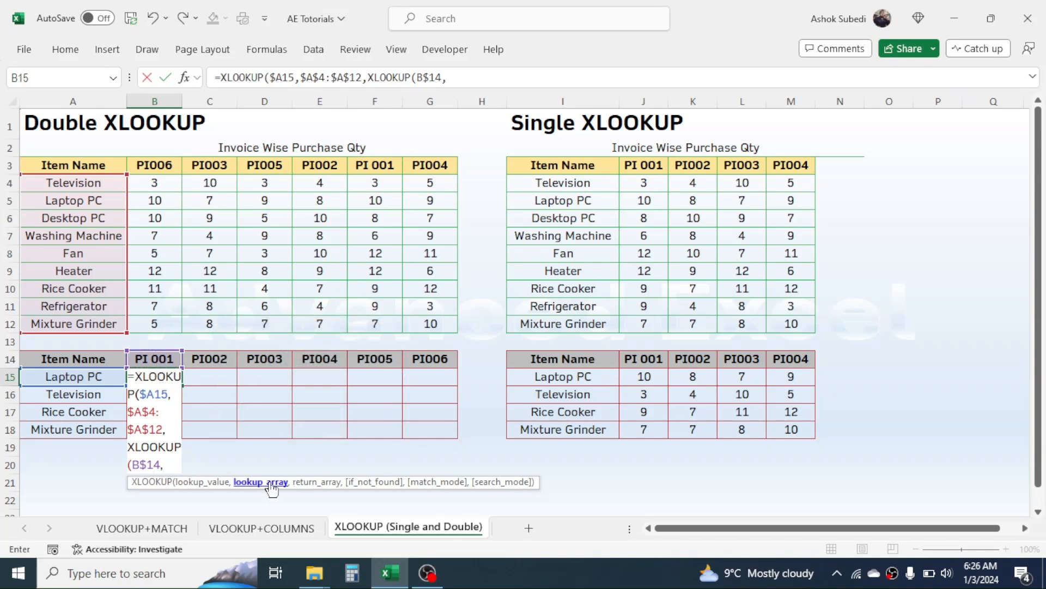
{"action": "left_click_drag", "start_coordinate": [165, 165], "coordinate": [412, 165]}
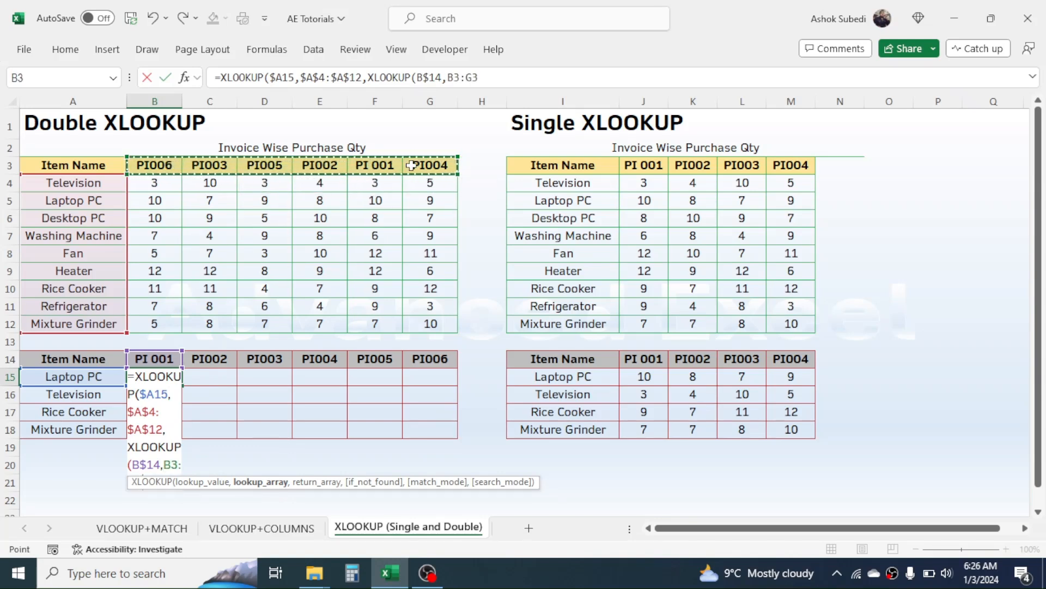
{"action": "key", "text": "F4"}
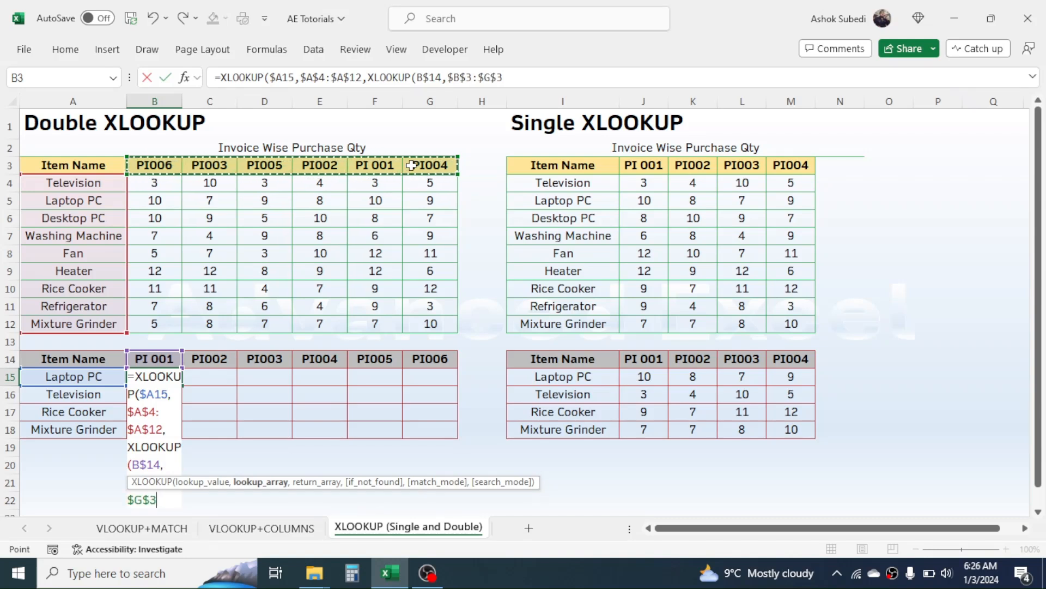
{"action": "type", "text": ","}
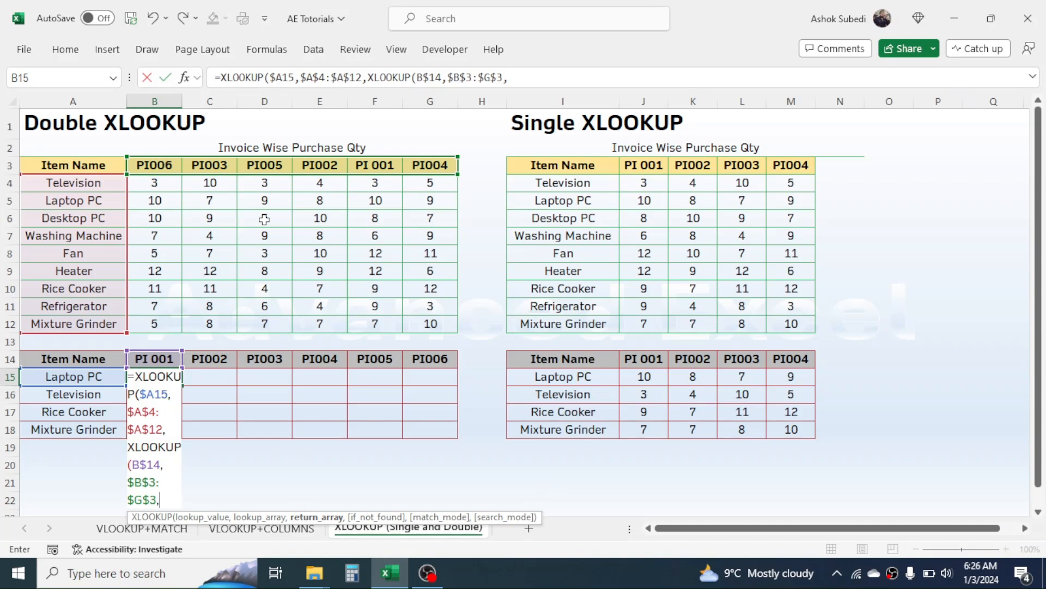
{"action": "left_click_drag", "start_coordinate": [164, 184], "coordinate": [416, 324]}
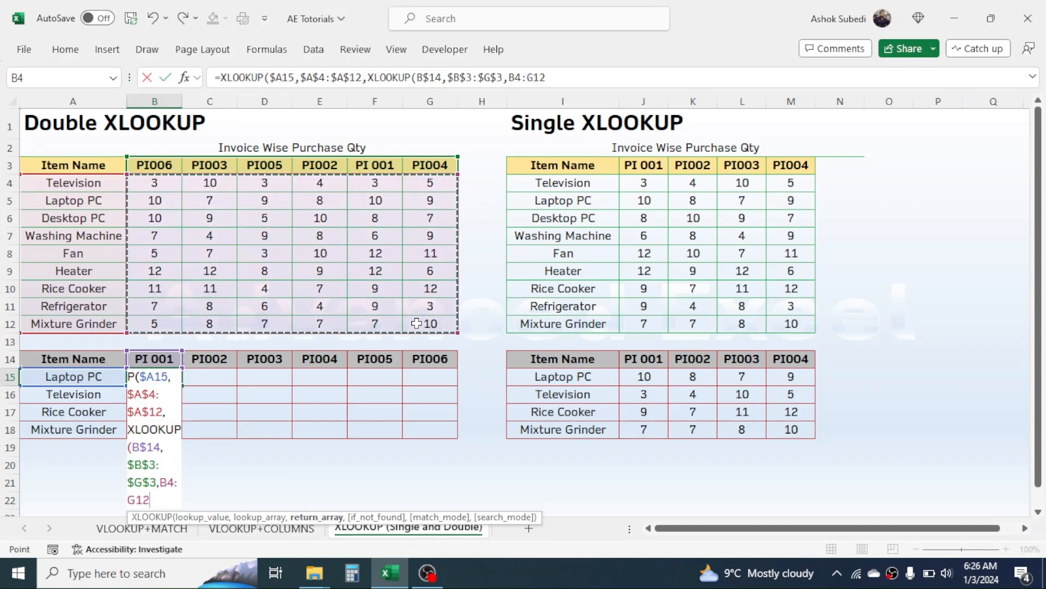
{"action": "key", "text": "F4"}
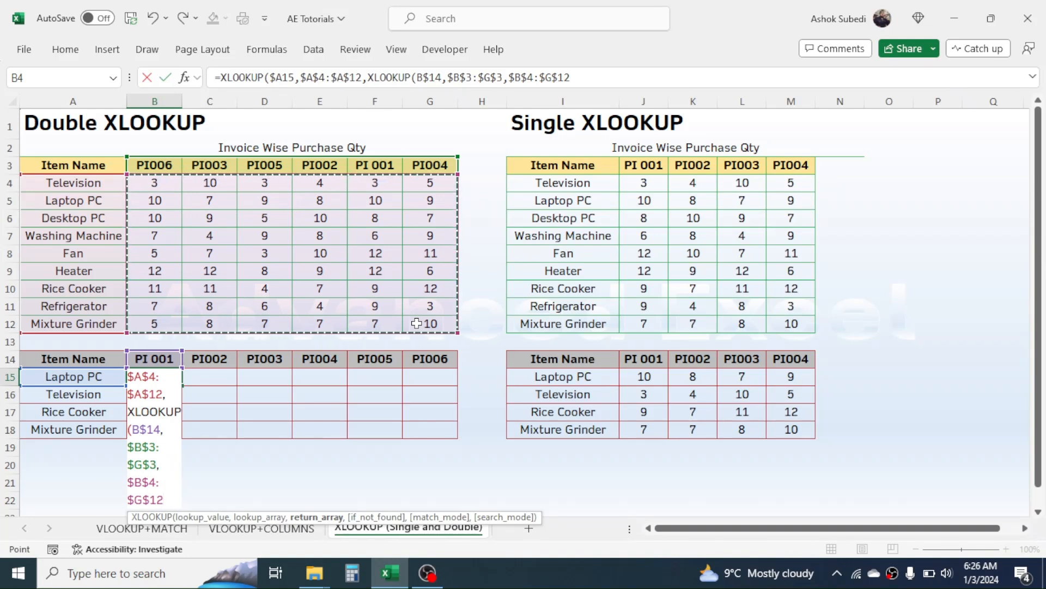
{"action": "type", "text": ")"}
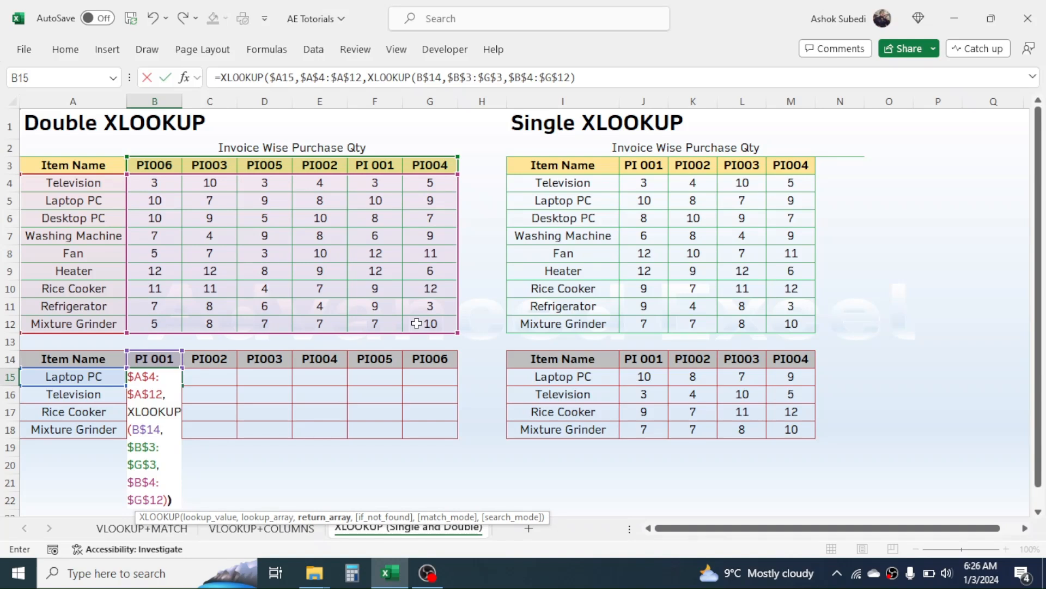
{"action": "type", "text": ")"}
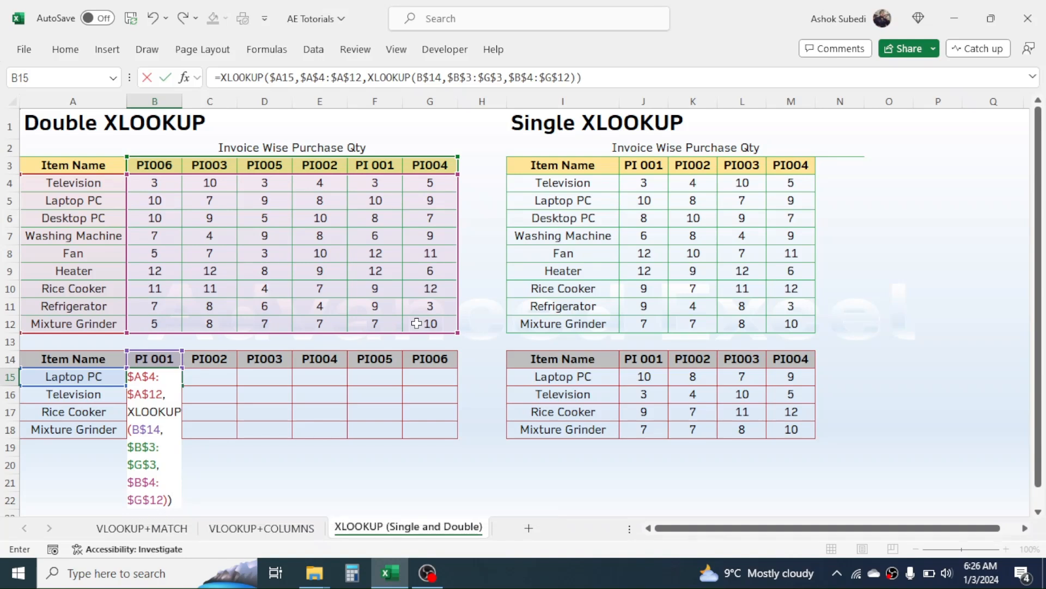
{"action": "key", "text": "Return"}
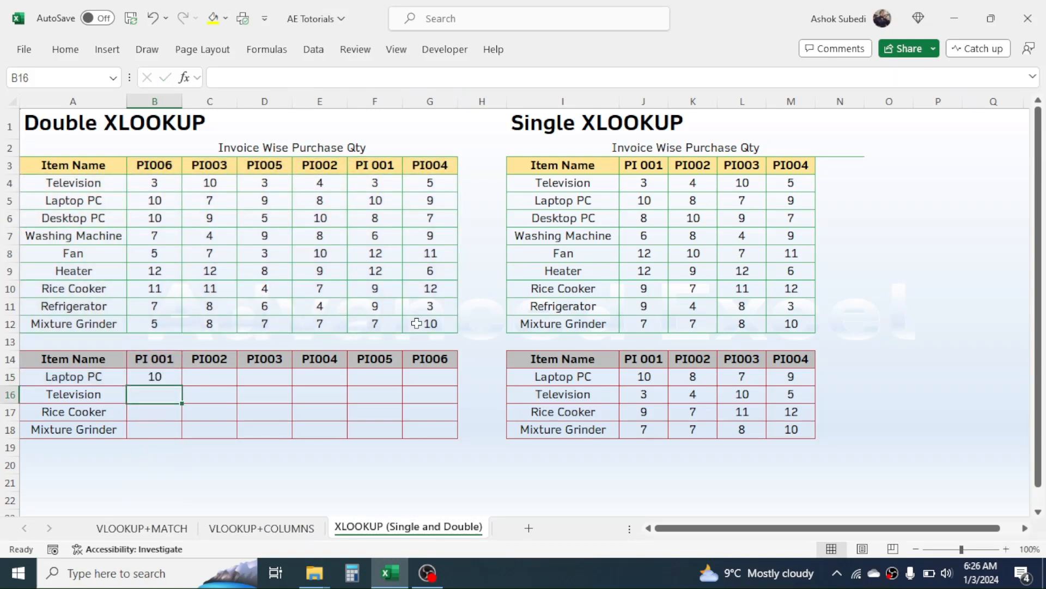
Copy B15's formula across to G15 and down to row 18 for PI 001–PI006 quantities
{"action": "left_click", "coordinate": [164, 380]}
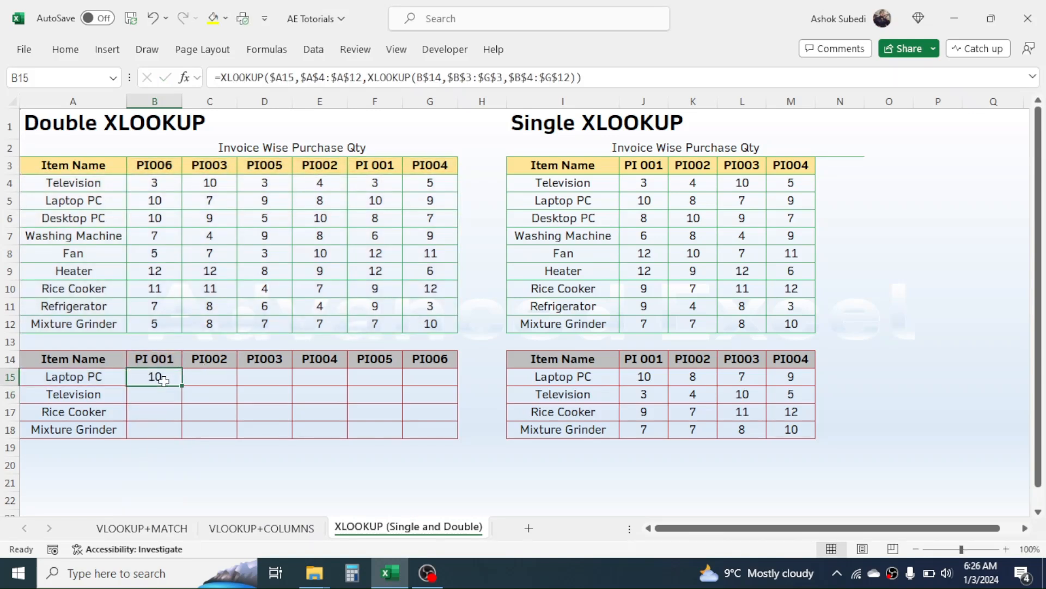
{"action": "left_click_drag", "start_coordinate": [181, 387], "coordinate": [444, 432]}
{"action": "left_click", "coordinate": [360, 466]}
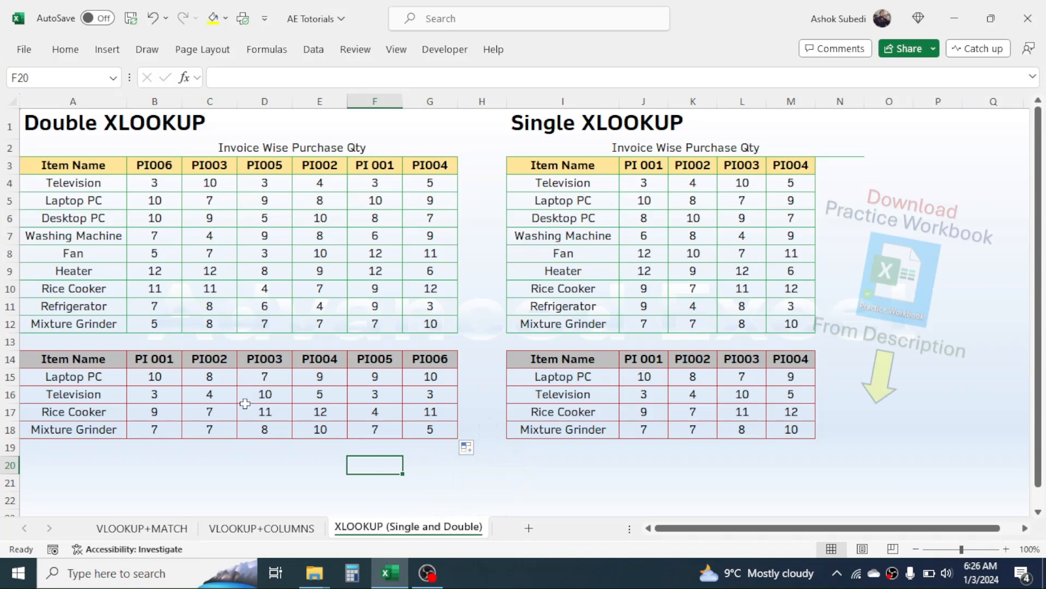
{"action": "left_click", "coordinate": [238, 452]}
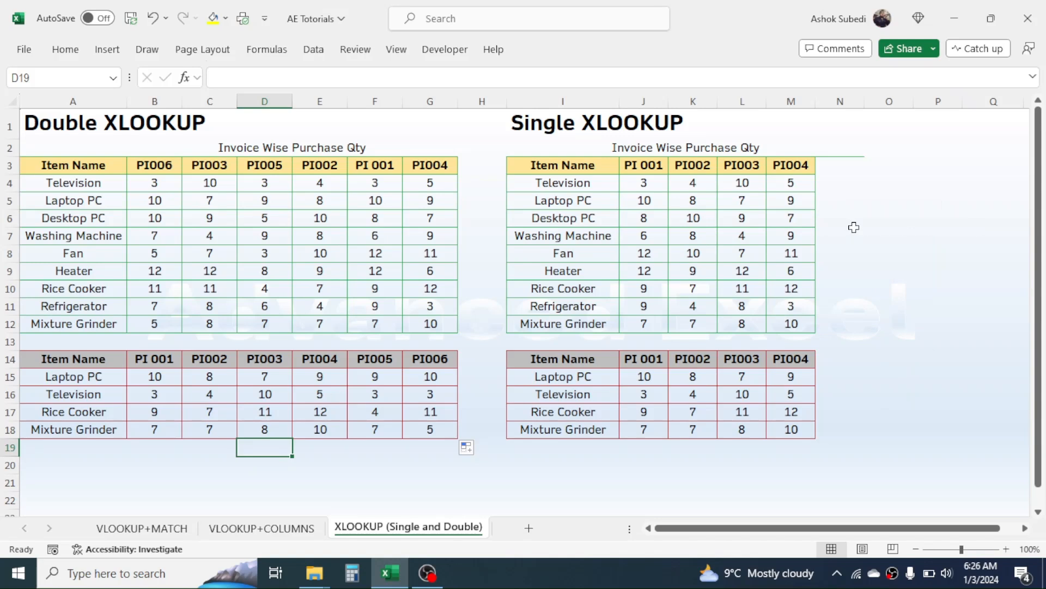
{"action": "left_click", "coordinate": [889, 221]}
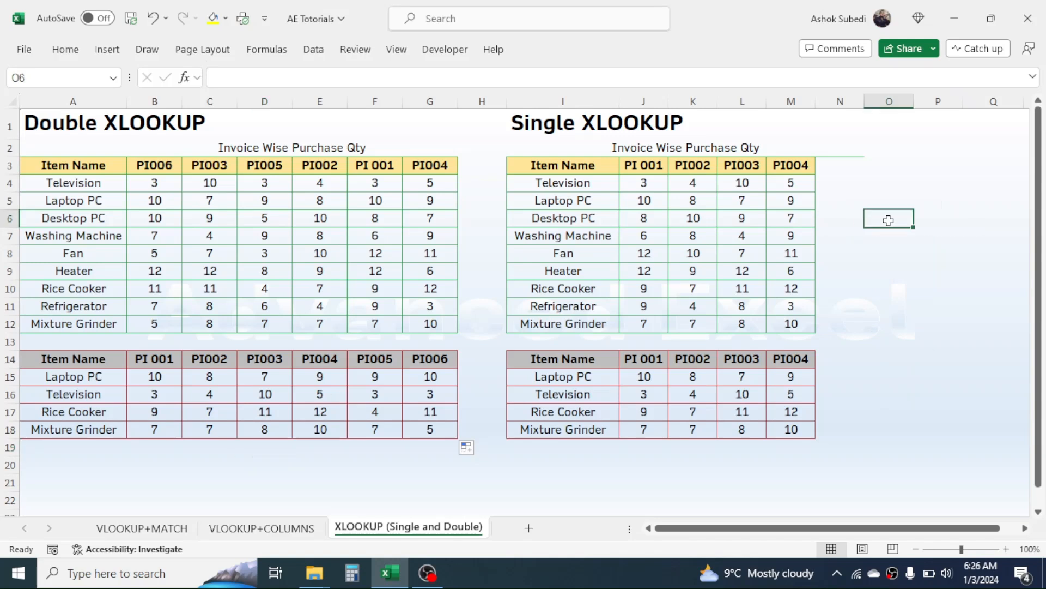